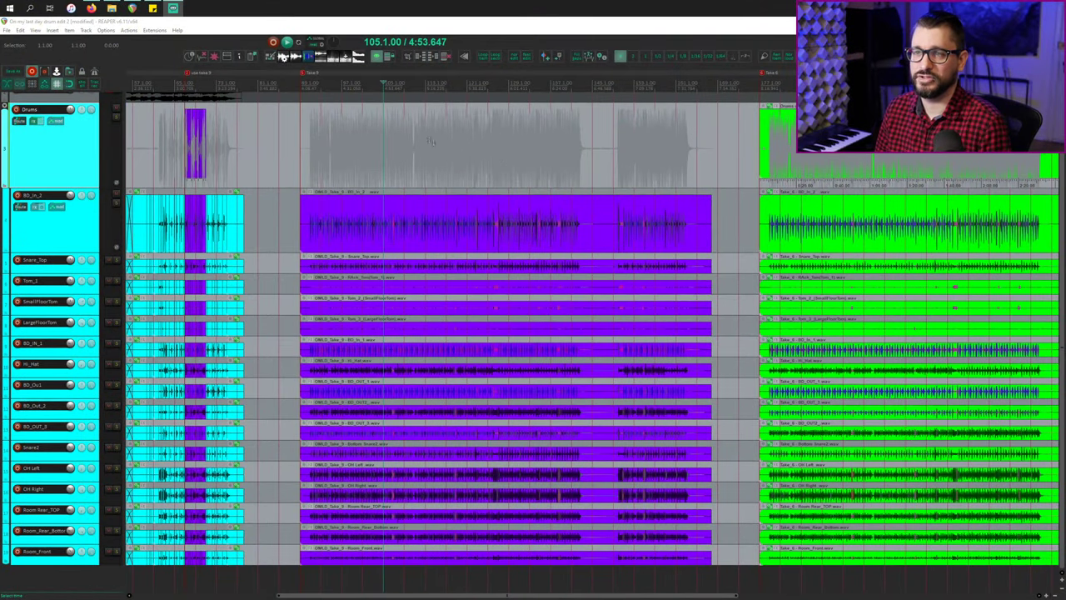
# Examine the existing cuts across the edited cyan drum tracks around measure 21
pyautogui.hscroll(-5, 342, 191)
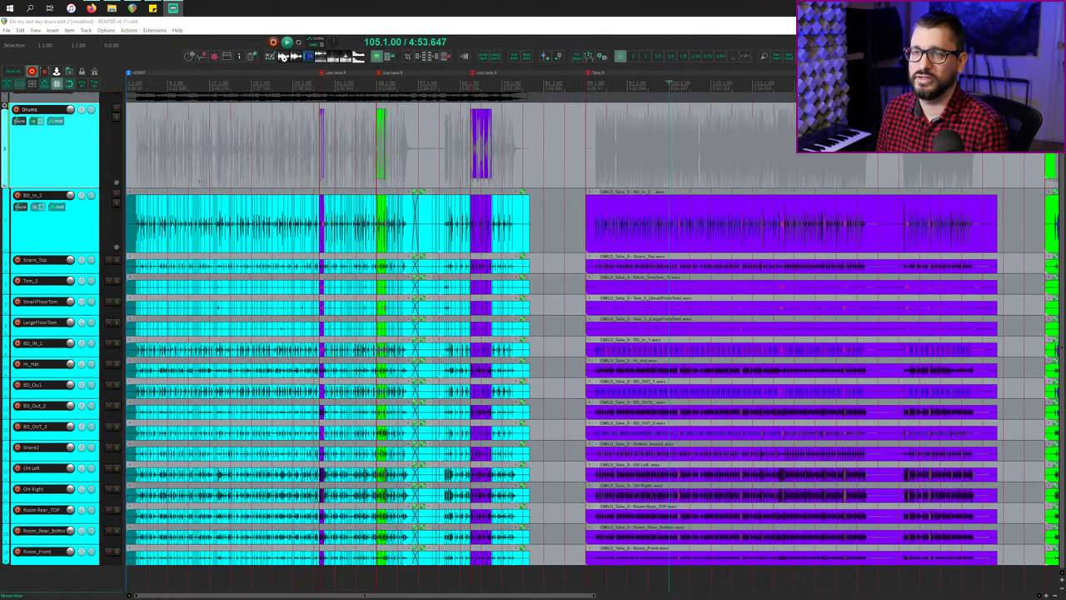
pyautogui.click(225, 238)
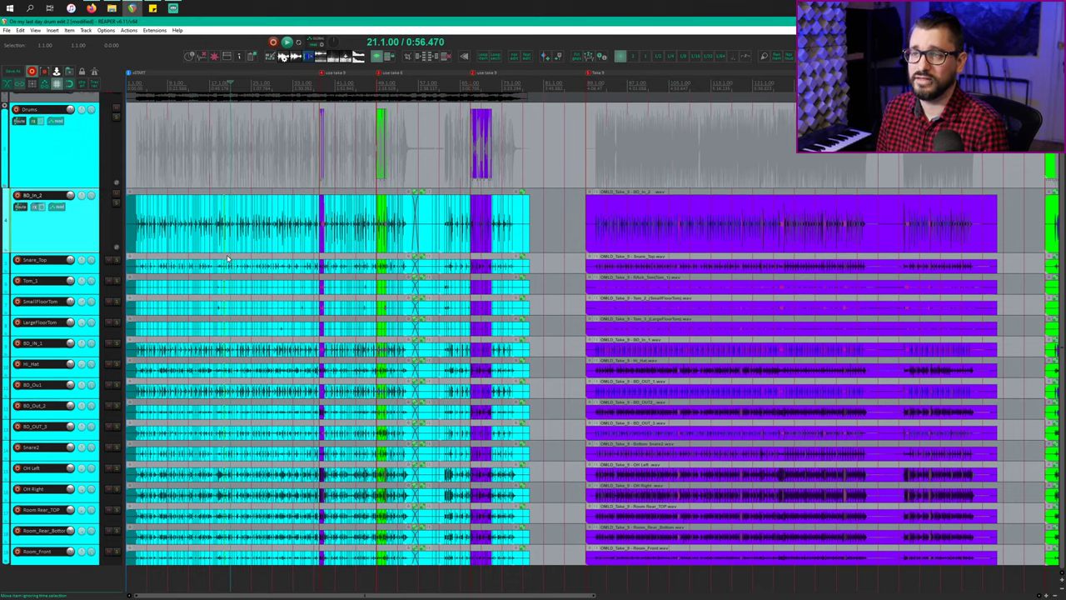
pyautogui.scroll(4, 223, 267)
pyautogui.scroll(6, 223, 267)
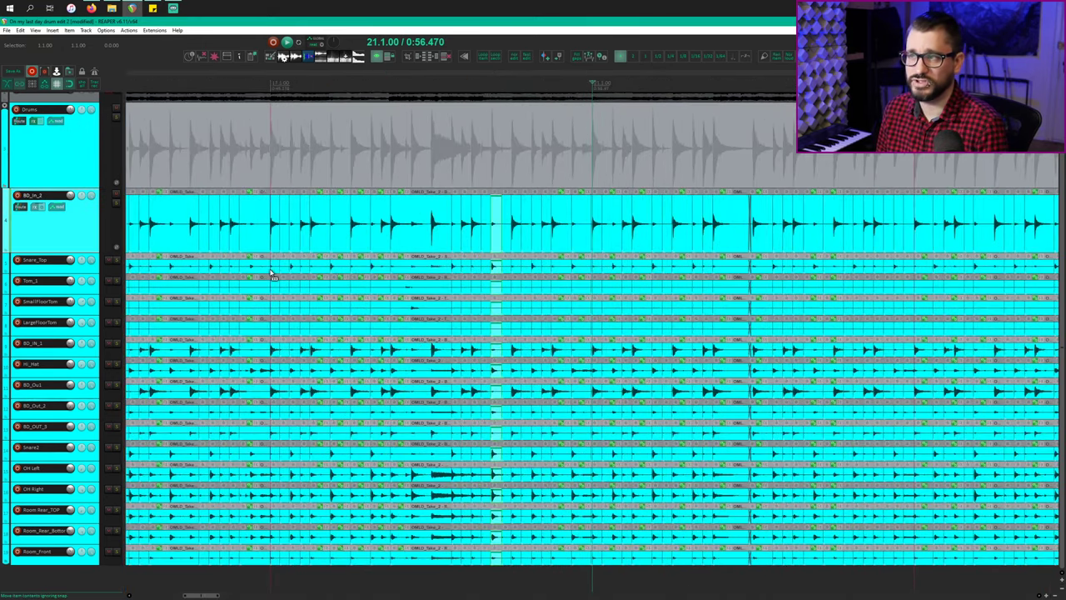
pyautogui.scroll(-6, 269, 267)
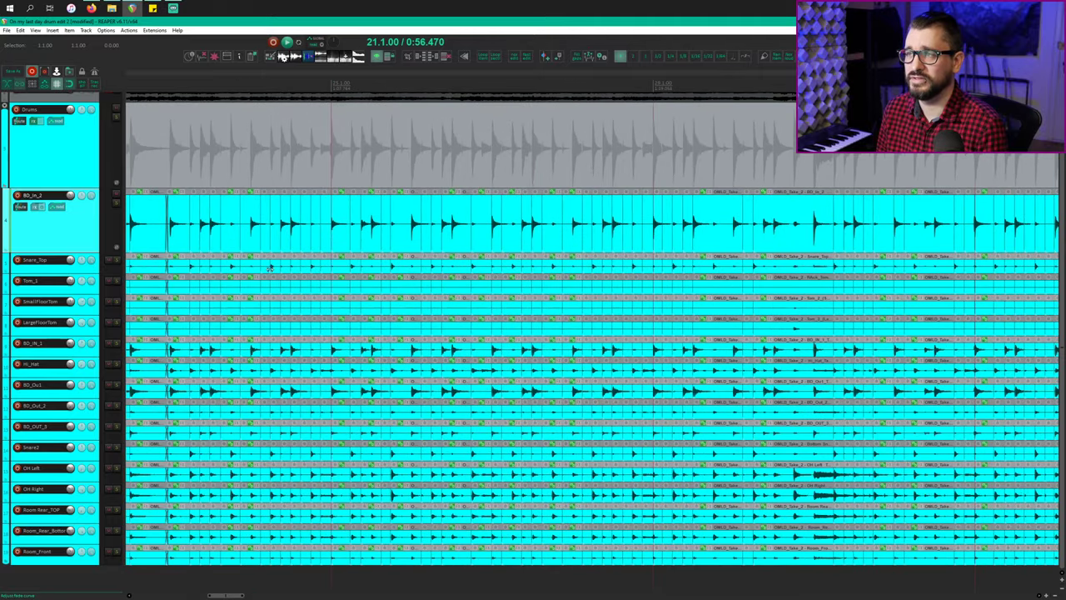
pyautogui.scroll(-6, 269, 267)
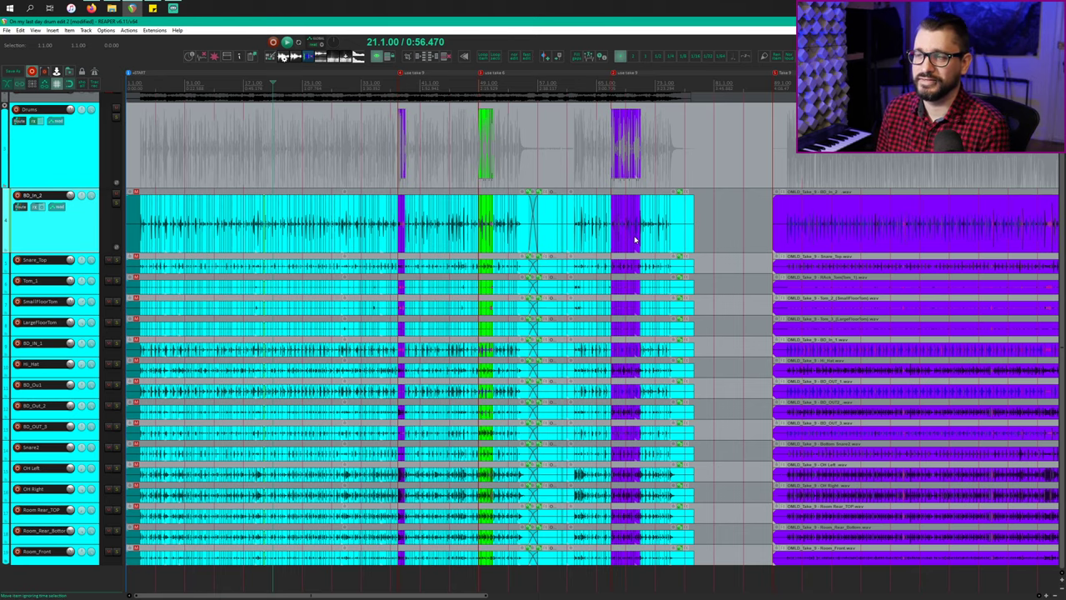
# Set the time selection to the length of the purple Take 9 items and insert a new MIDI item over it on the Drums track
pyautogui.click(832, 240)
pyautogui.hscroll(3, 831, 240)
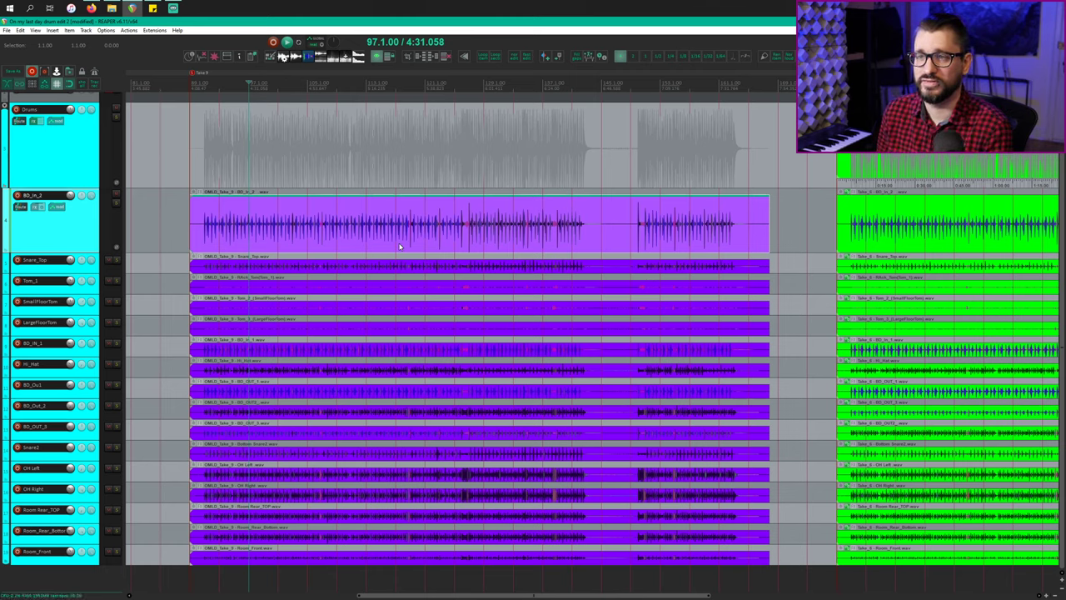
pyautogui.click(292, 220)
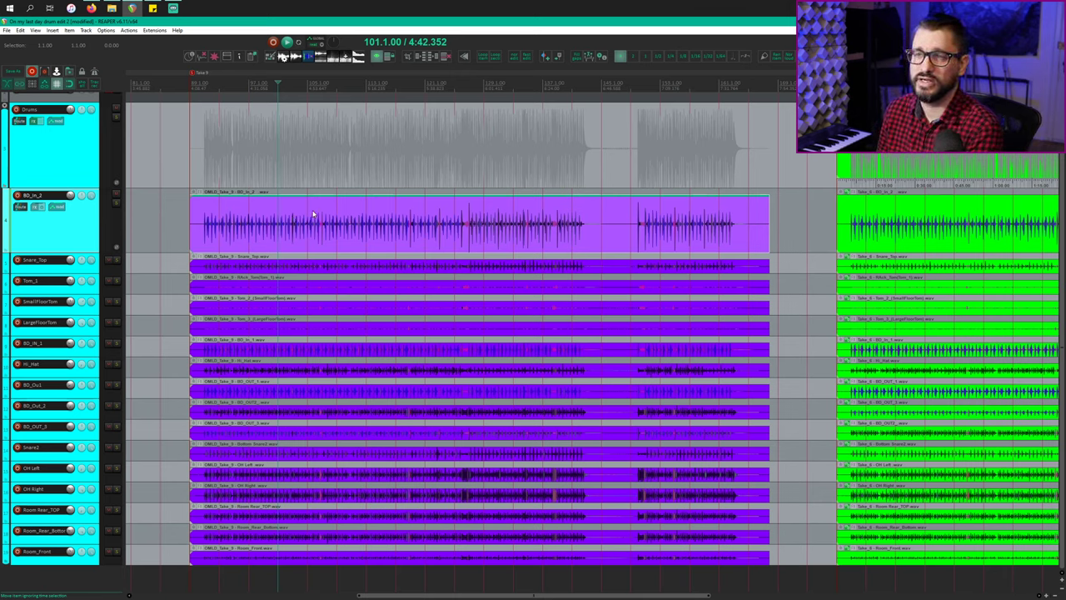
pyautogui.hotkey('ctrl', 'space')
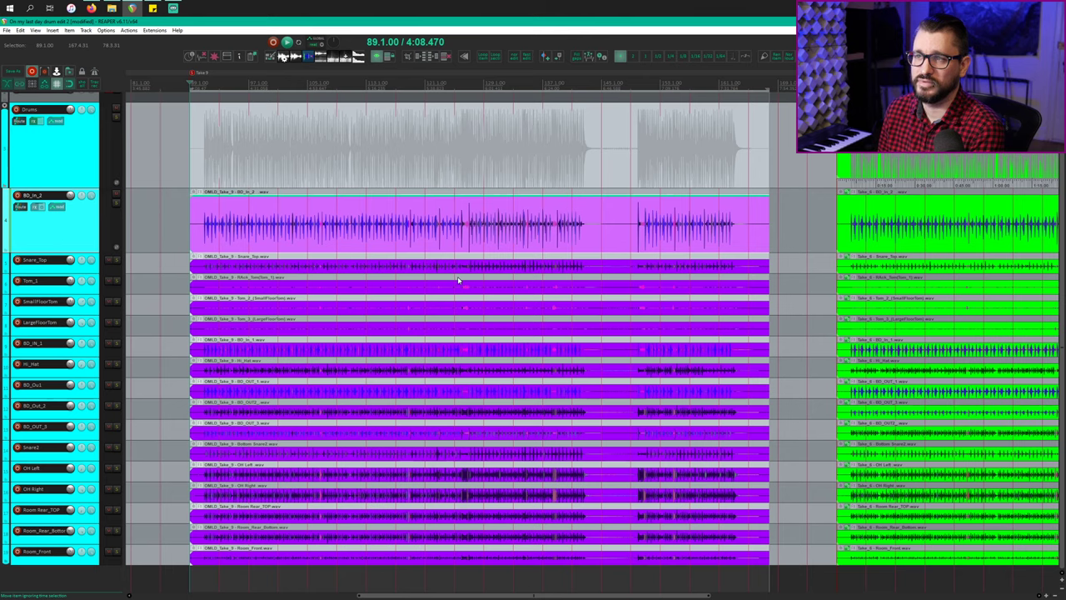
pyautogui.click(84, 146)
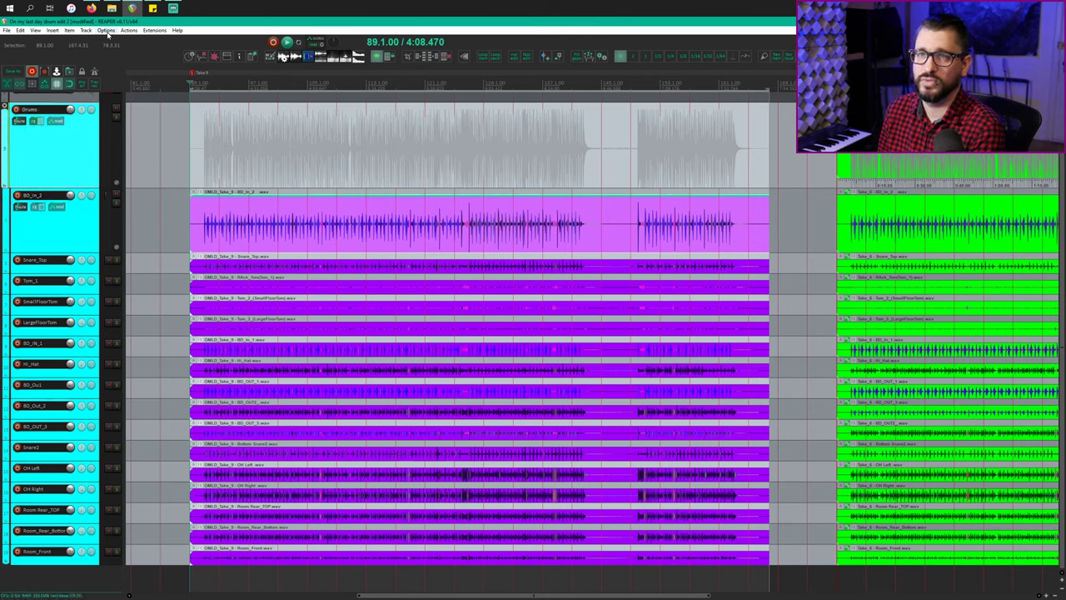
pyautogui.click(53, 34)
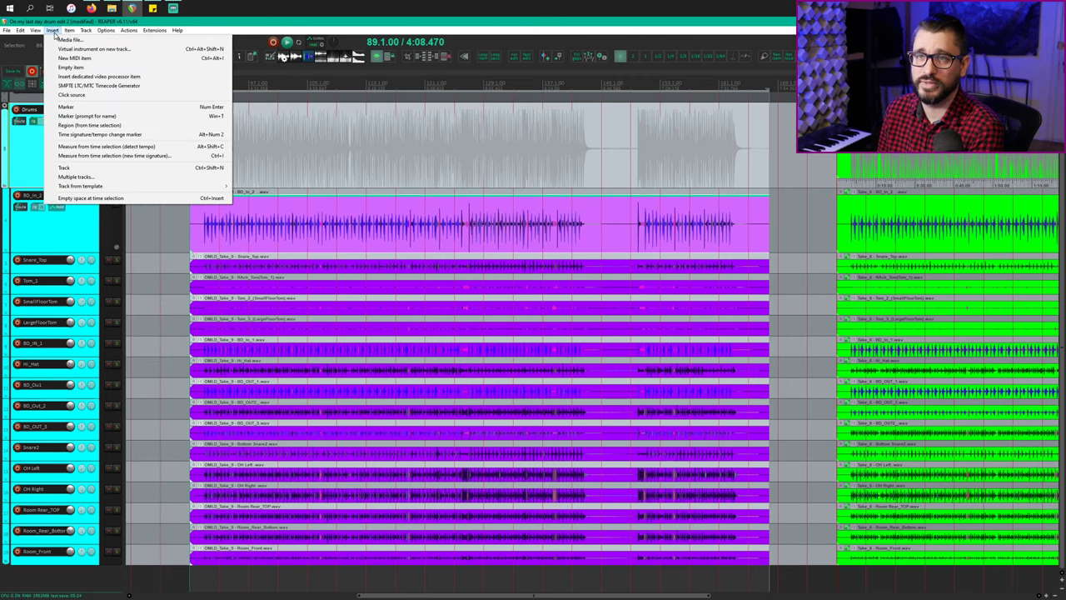
pyautogui.click(72, 58)
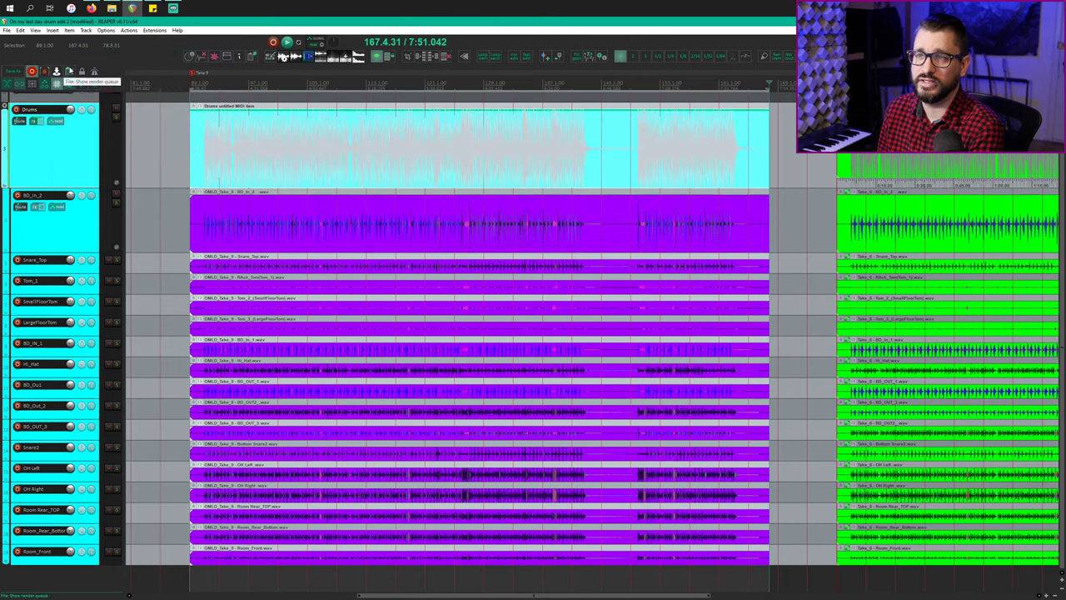
# Group the new MIDI item on the Drums track with all the purple Take 9 items beneath it
pyautogui.click(325, 183)
pyautogui.click(329, 219)
pyautogui.click(325, 163)
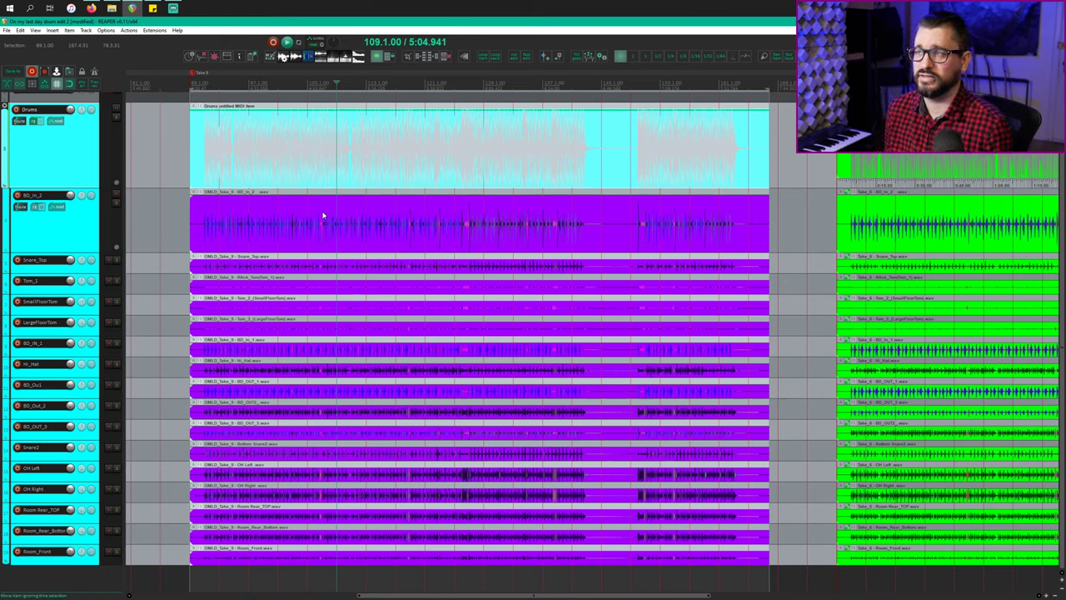
pyautogui.moveTo(335, 157); pyautogui.dragTo(369, 583)
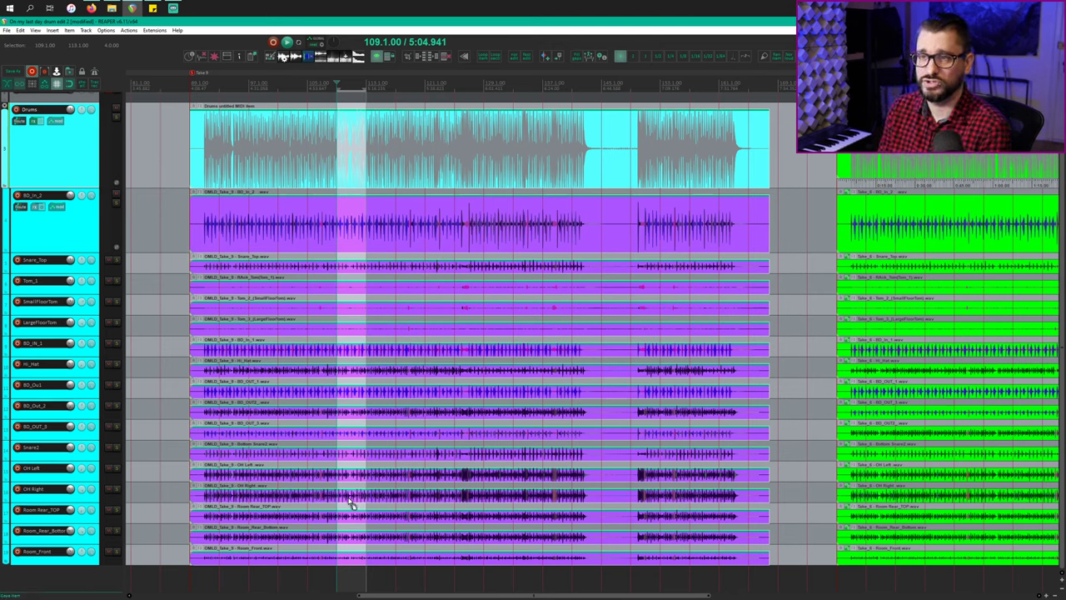
pyautogui.hotkey('ctrl', 'g')
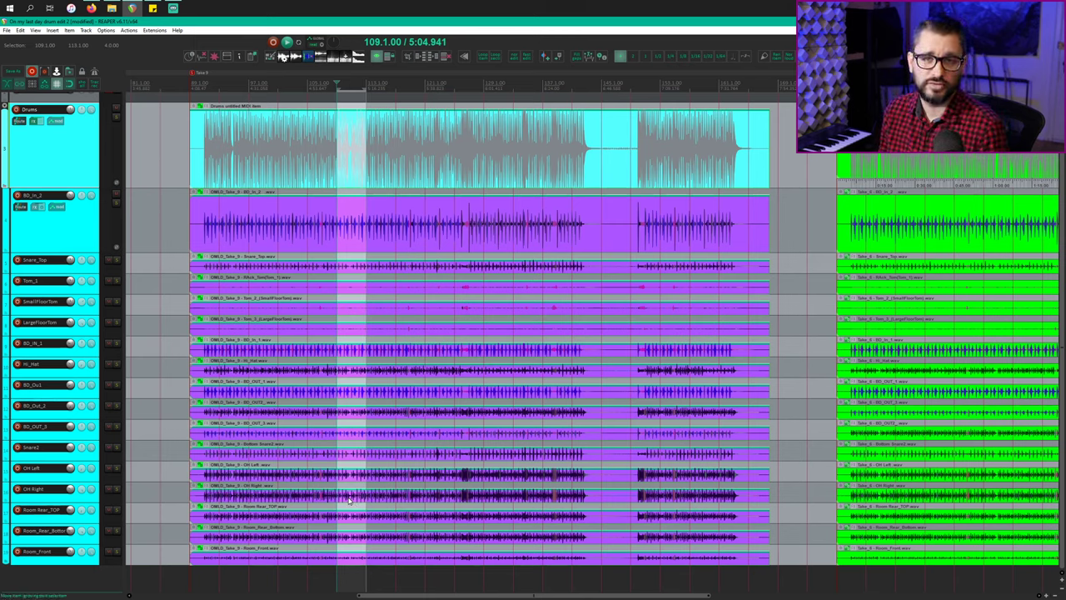
pyautogui.rightClick(303, 144)
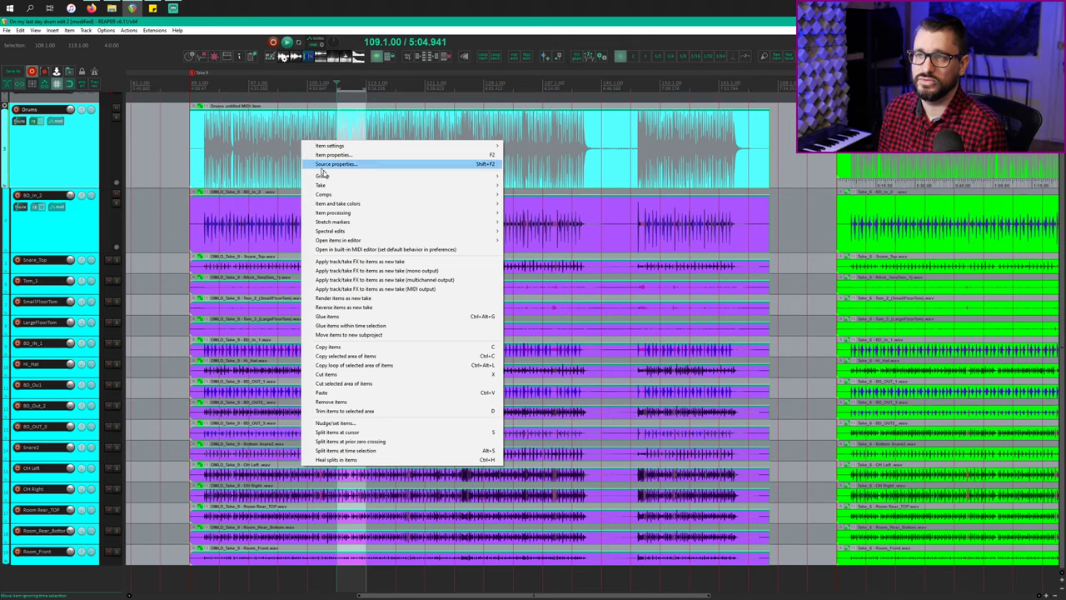
pyautogui.moveTo(329, 177)
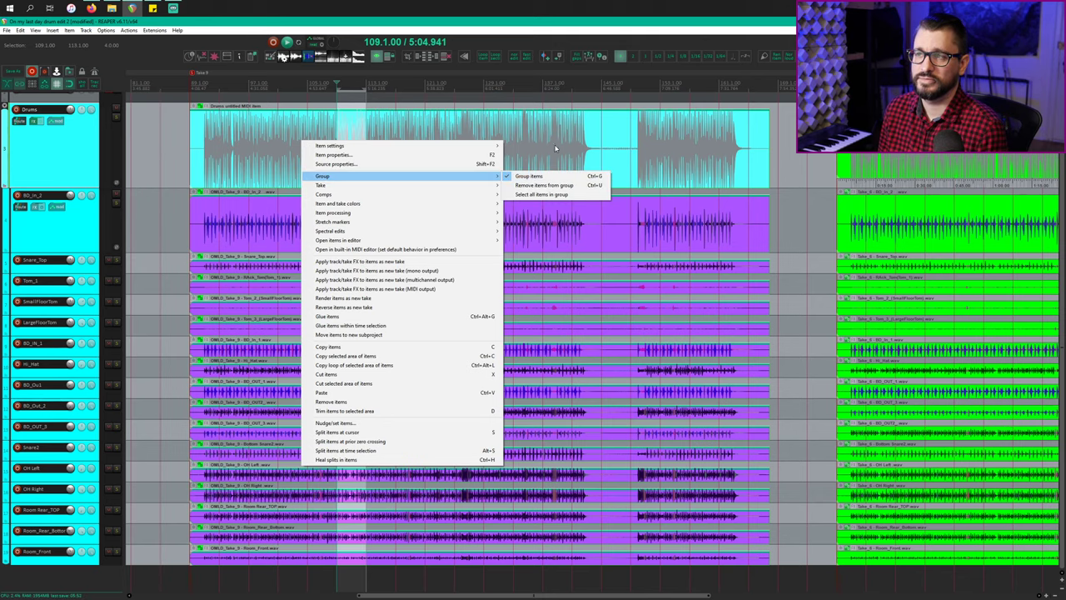
pyautogui.click(573, 179)
# Move the grouped Take 9 items earlier on the timeline and back to the Take 9 marker
pyautogui.moveTo(261, 163); pyautogui.dragTo(236, 159)
pyautogui.moveTo(303, 163)
pyautogui.mouseDown()
pyautogui.moveTo(362, 149)
pyautogui.moveTo(300, 147)
pyautogui.moveTo(303, 174)
pyautogui.mouseUp()
pyautogui.scroll(-3, 302, 175)
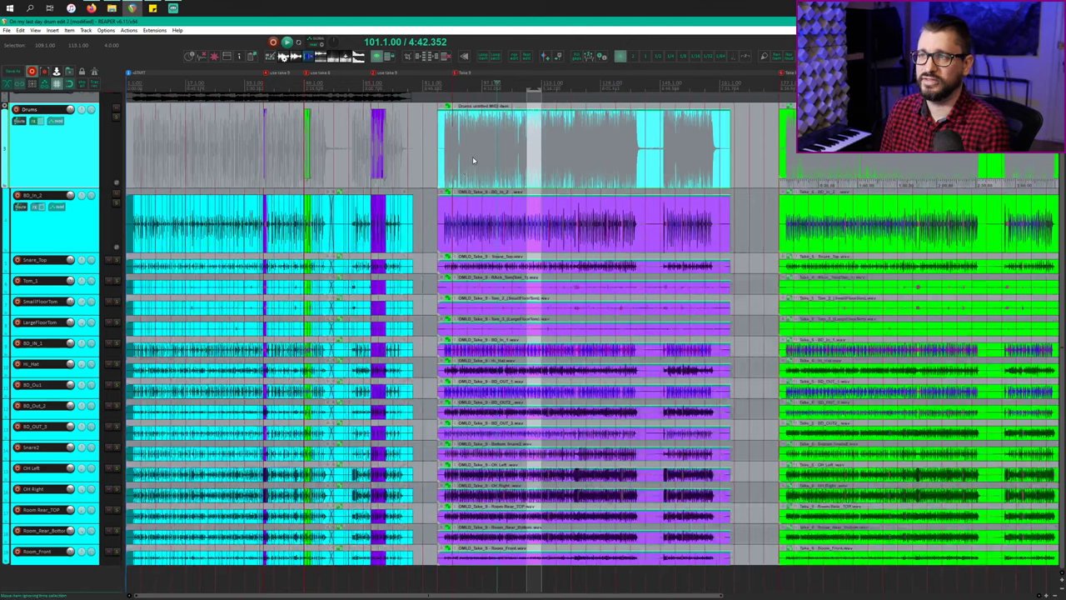
pyautogui.moveTo(472, 156); pyautogui.dragTo(480, 160)
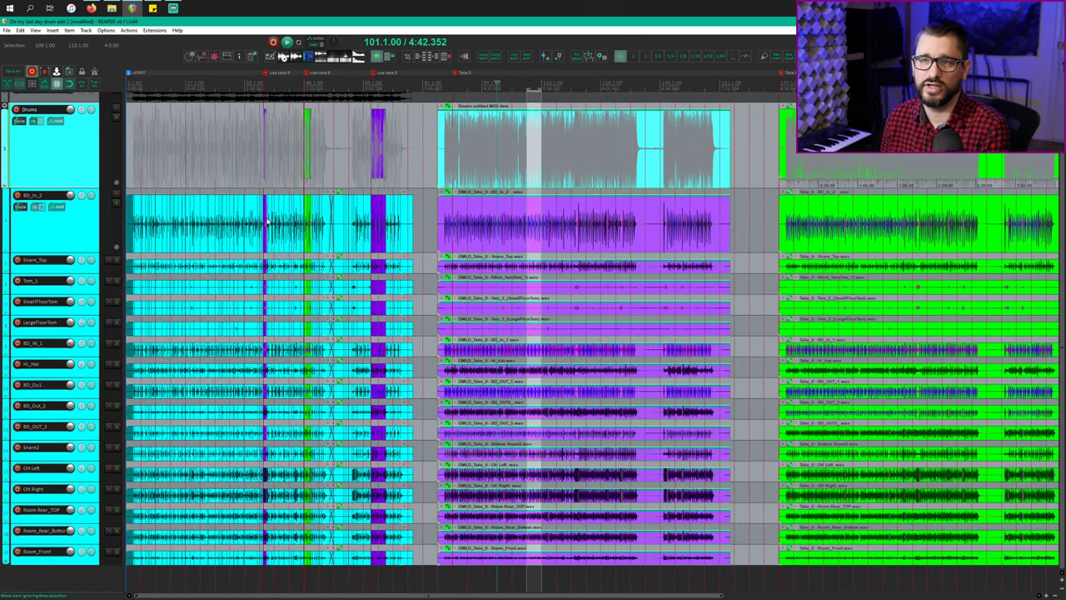
pyautogui.moveTo(469, 168); pyautogui.dragTo(484, 181)
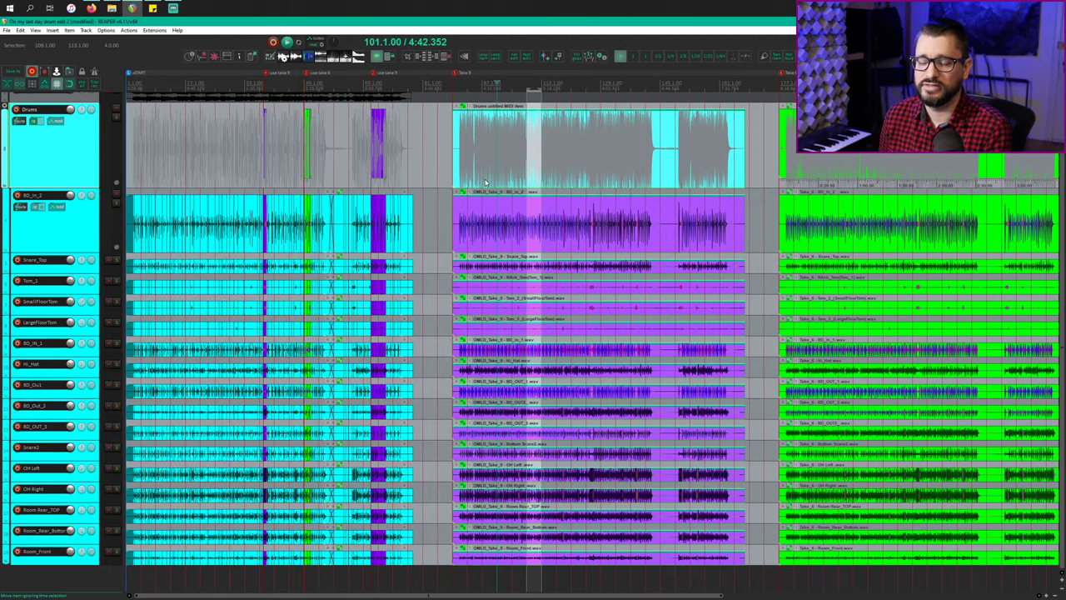
# Display a Source time item ruler on the Take 9 MIDI item in the Drums track
pyautogui.scroll(4, 504, 188)
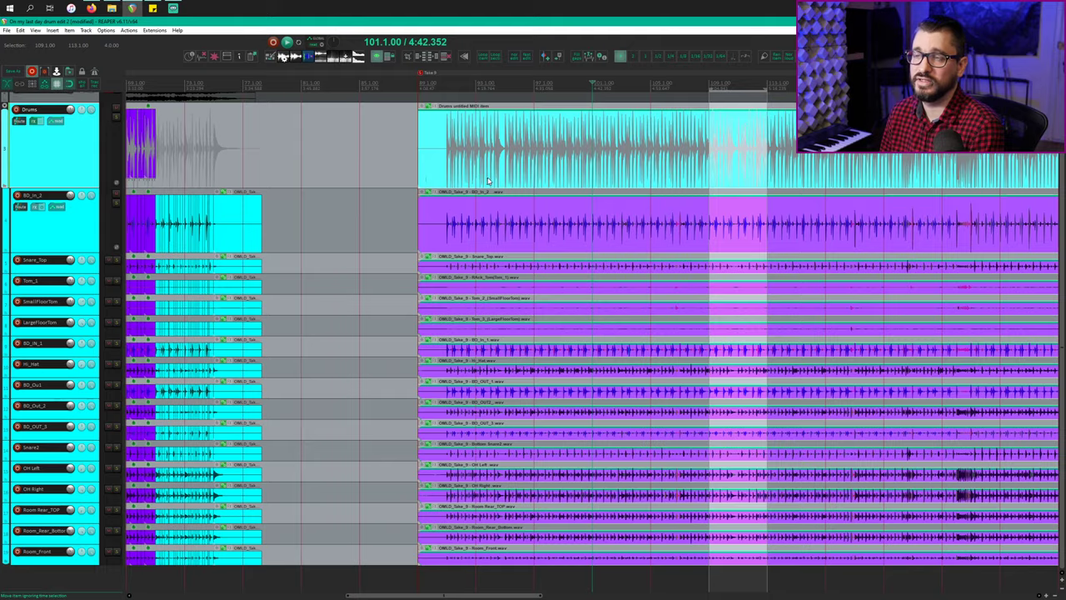
pyautogui.hscroll(5, 489, 179)
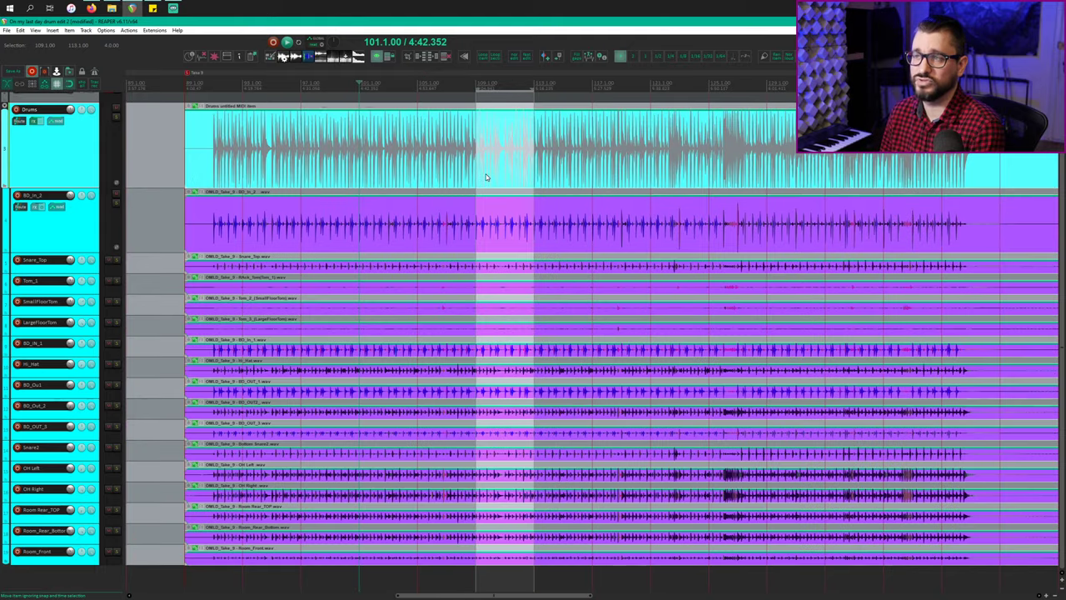
pyautogui.click(303, 155)
pyautogui.rightClick(289, 132)
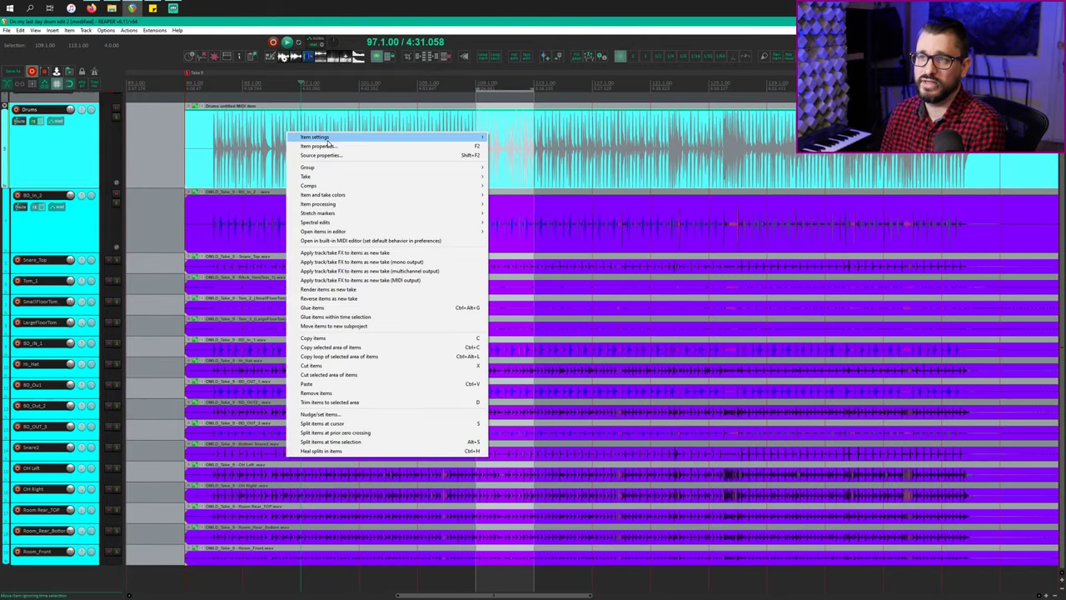
pyautogui.moveTo(325, 138)
pyautogui.moveTo(511, 175)
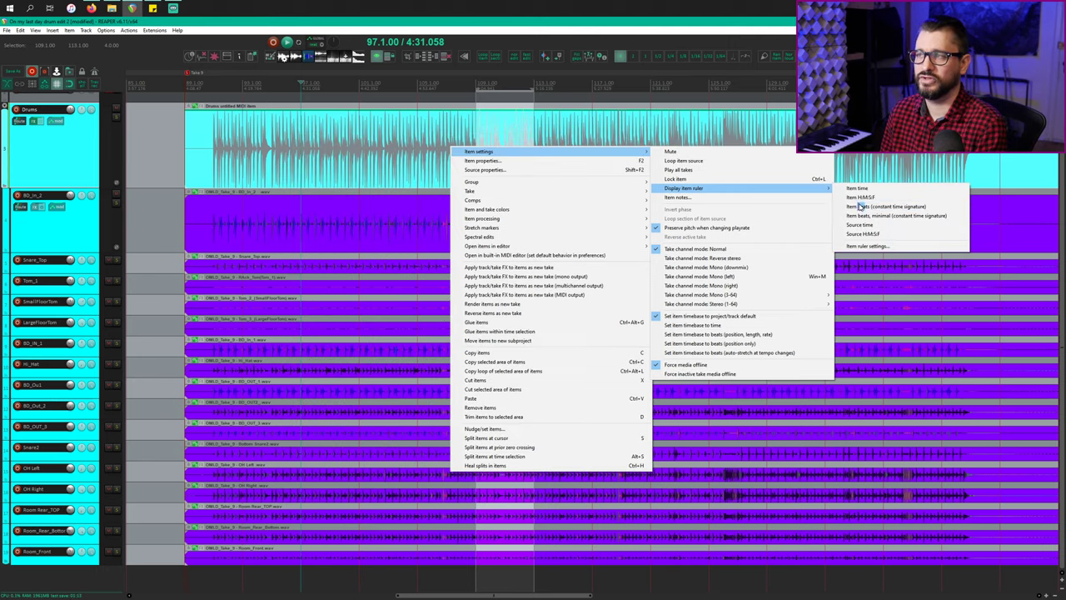
pyautogui.click(864, 224)
# Try splitting the grouped Take 9 items at measure 105 and undo the split
pyautogui.click(435, 162)
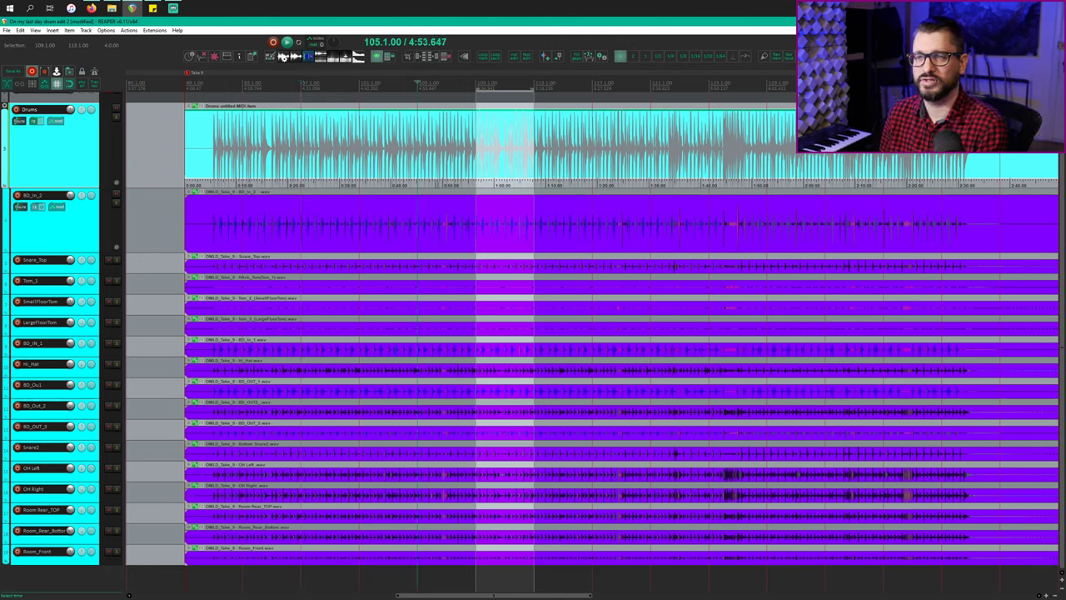
pyautogui.click(438, 195)
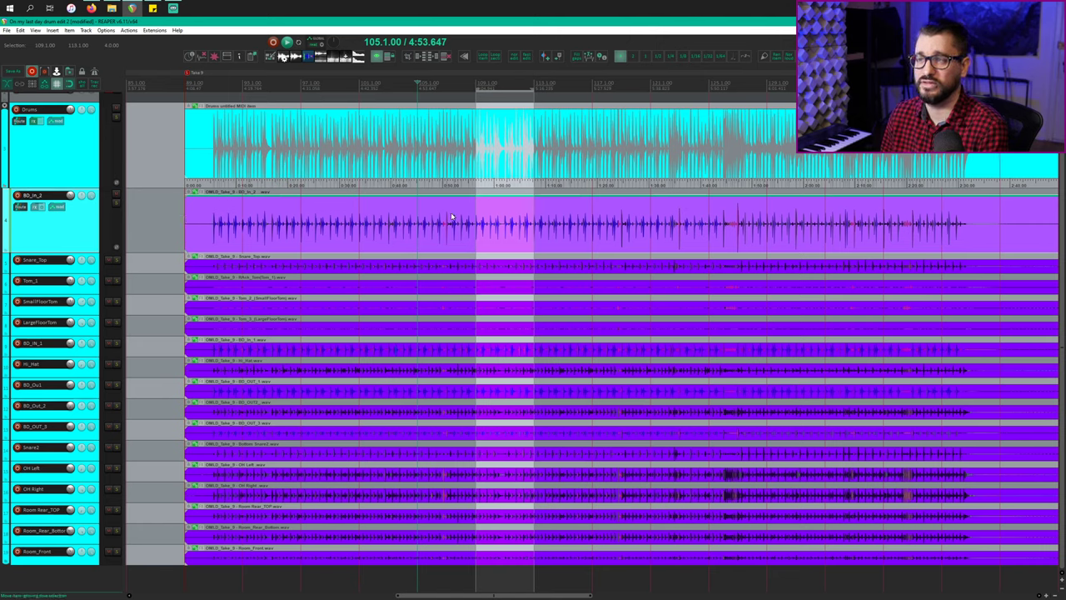
pyautogui.click(473, 227)
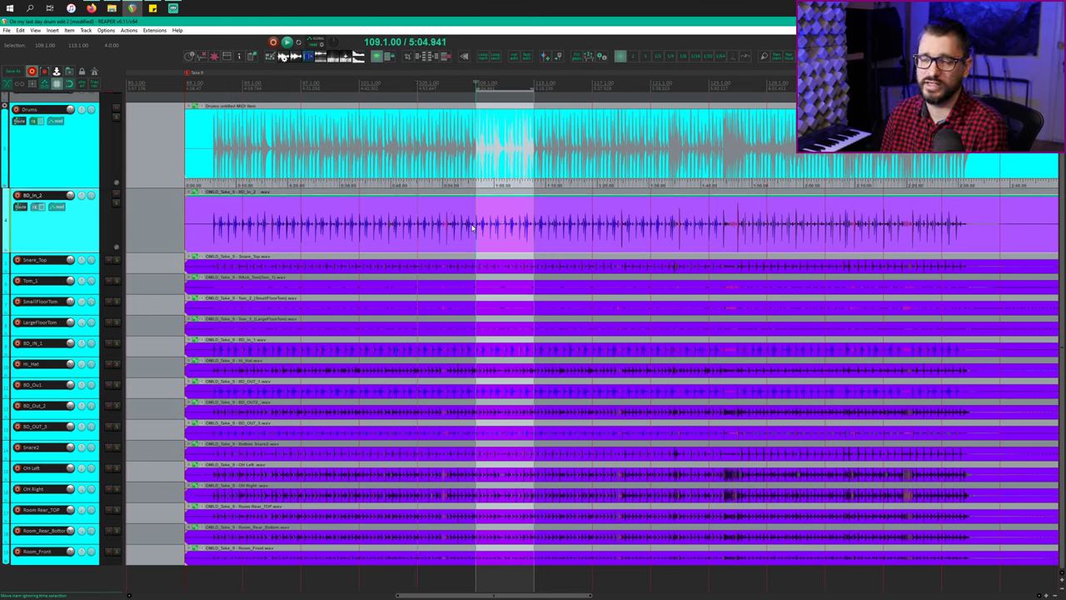
pyautogui.click(455, 175)
pyautogui.click(432, 166)
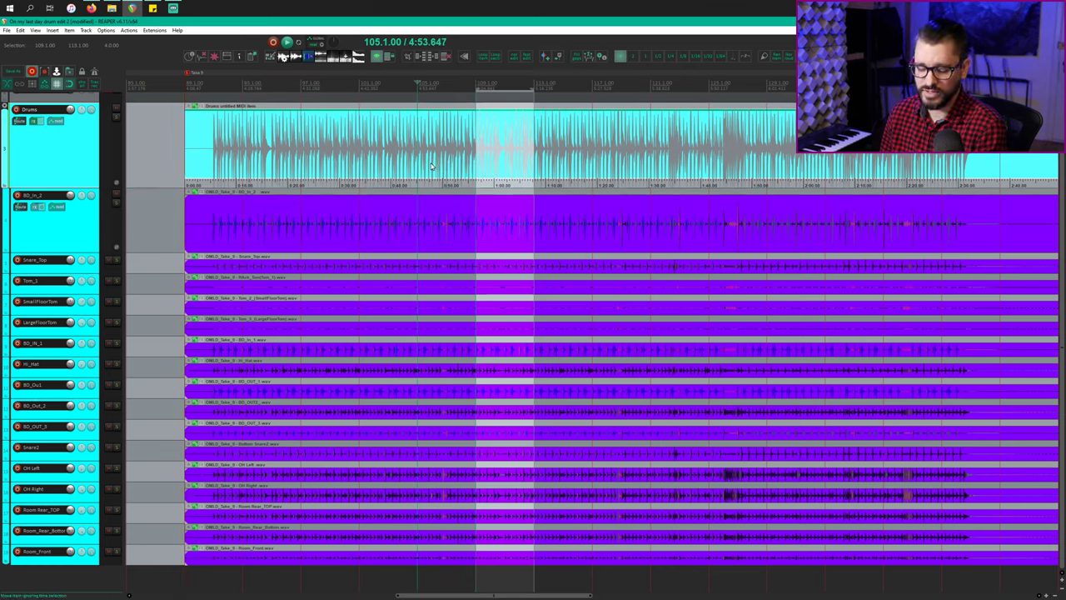
pyautogui.press('s')
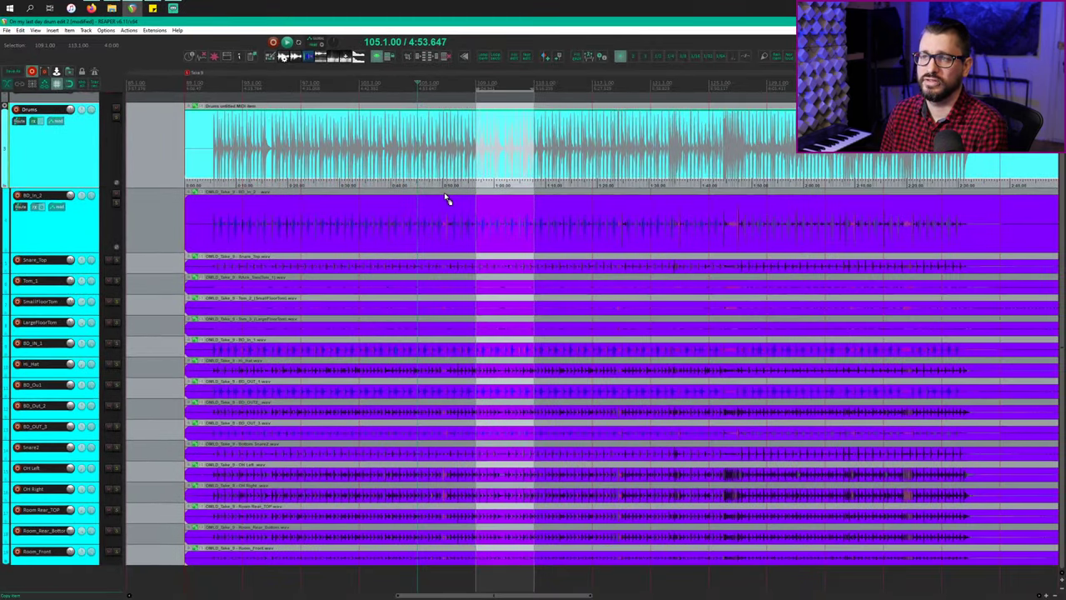
pyautogui.hotkey('ctrl', 'z')
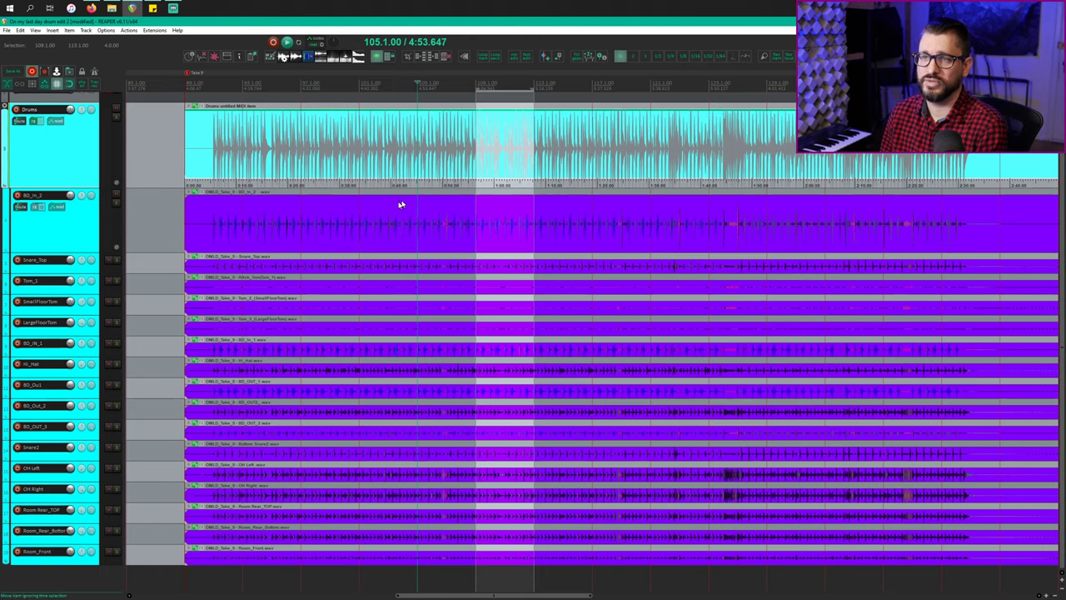
# Select the grouped Take 9 items and the time range from measure 93 to 113 across all drum tracks, and clear that selection
pyautogui.scroll(-1, 382, 220)
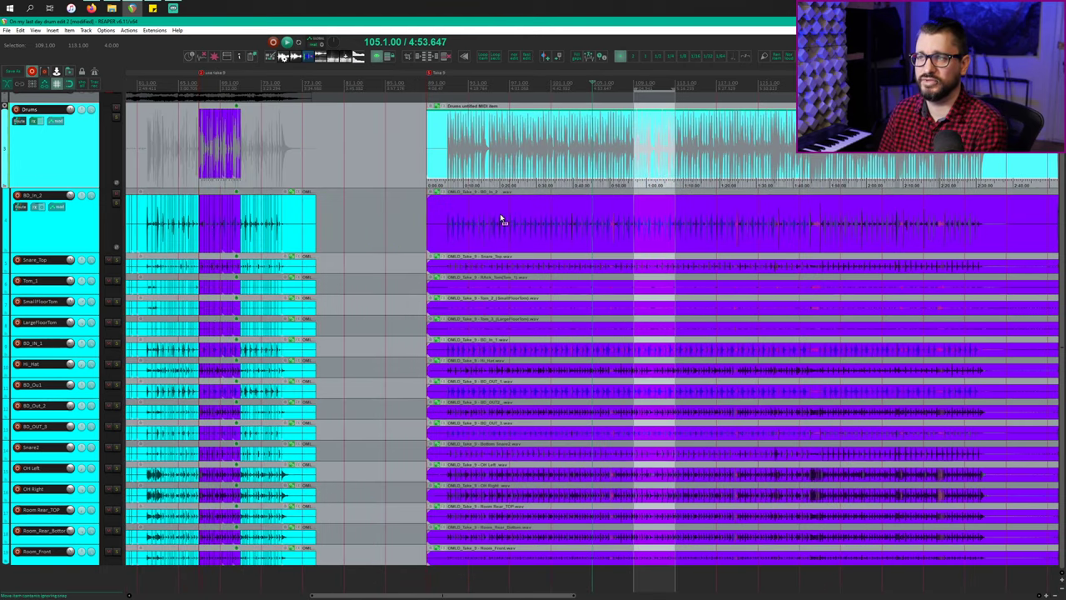
pyautogui.scroll(-1, 501, 225)
pyautogui.scroll(-1, 501, 228)
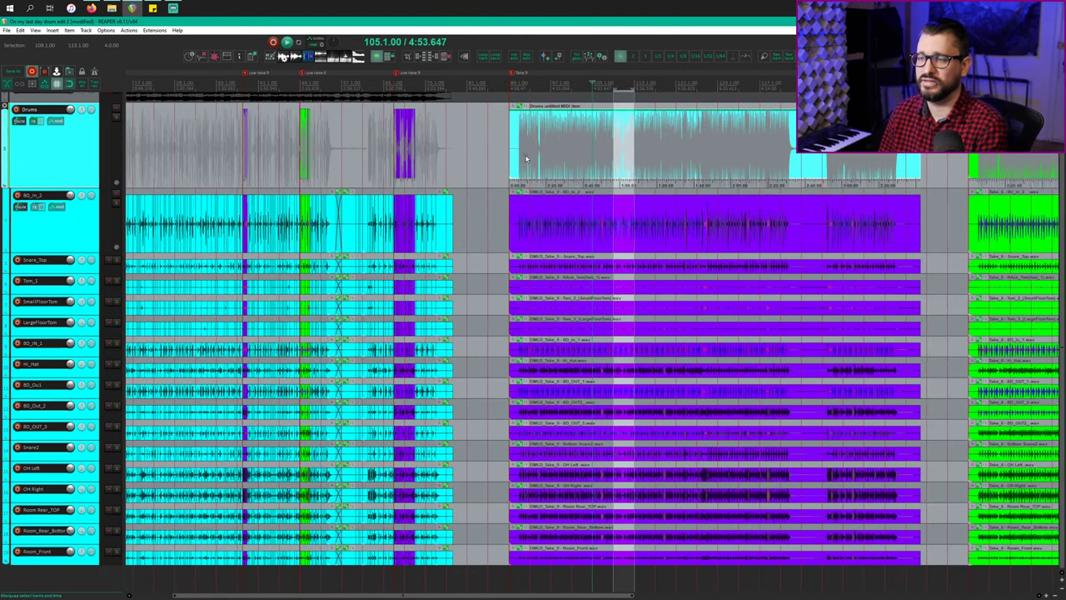
pyautogui.moveTo(526, 156); pyautogui.dragTo(635, 565)
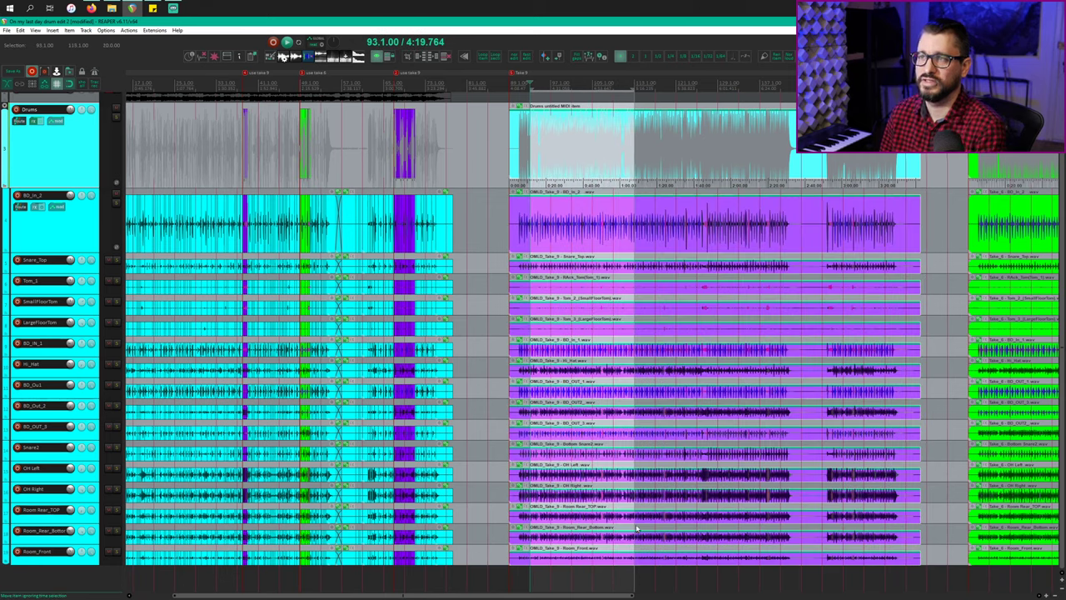
pyautogui.click(613, 224)
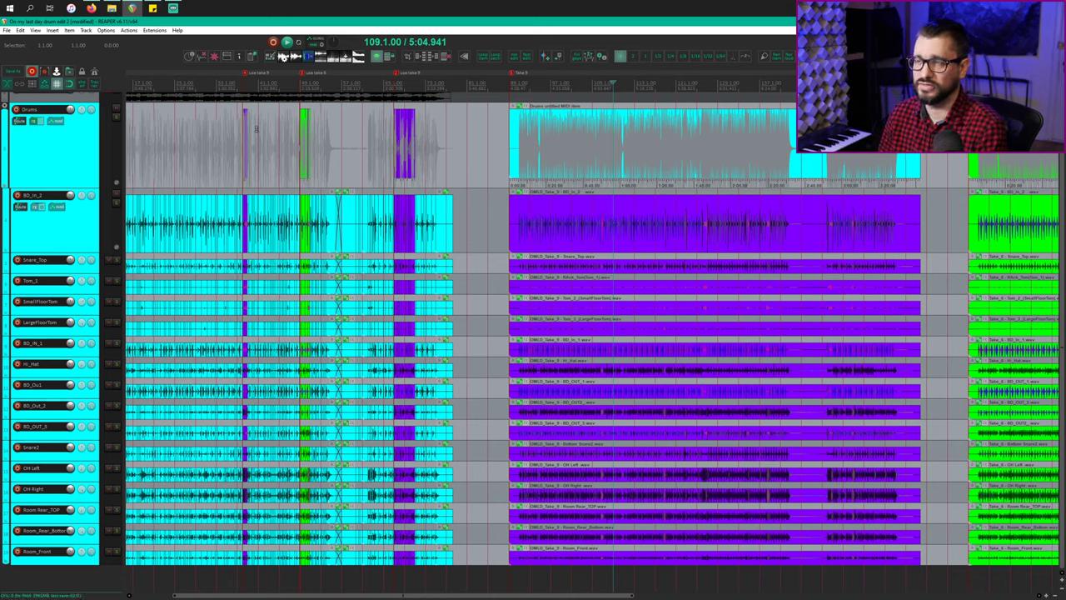
# Examine the first "use take 9" section near measure 38 and look for the matching drum fill in the grouped Take 9 items
pyautogui.click(249, 103)
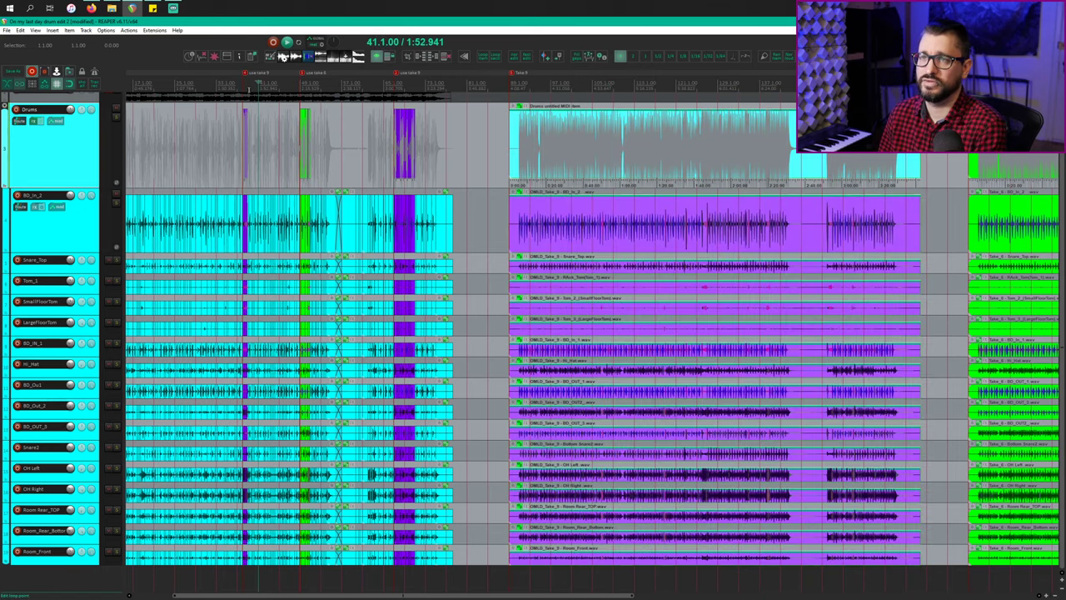
pyautogui.scroll(6, 248, 103)
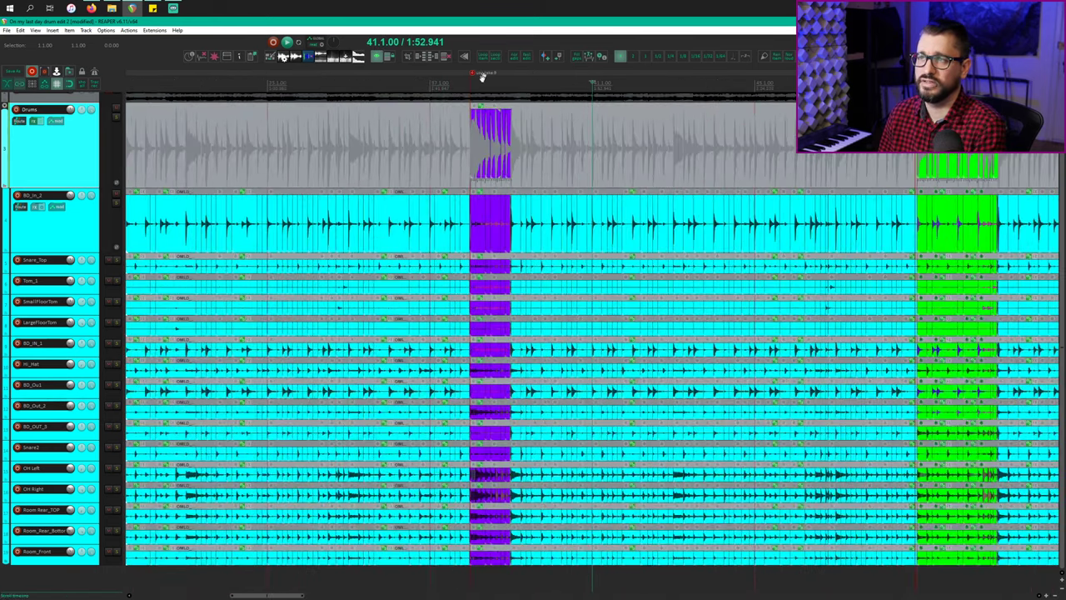
pyautogui.click(471, 94)
pyautogui.scroll(5, 479, 109)
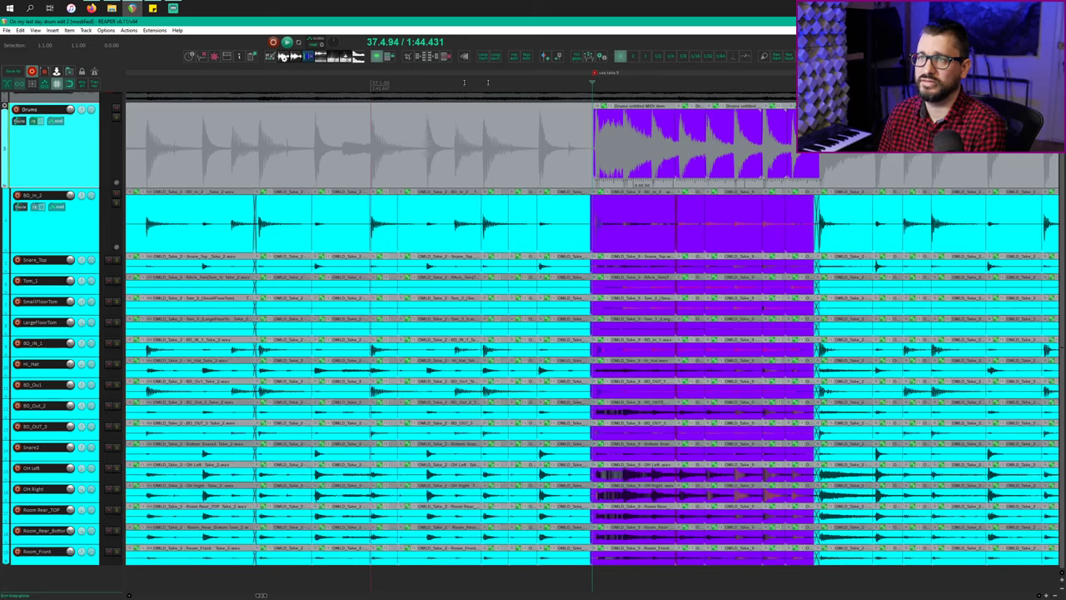
pyautogui.scroll(-8, 481, 162)
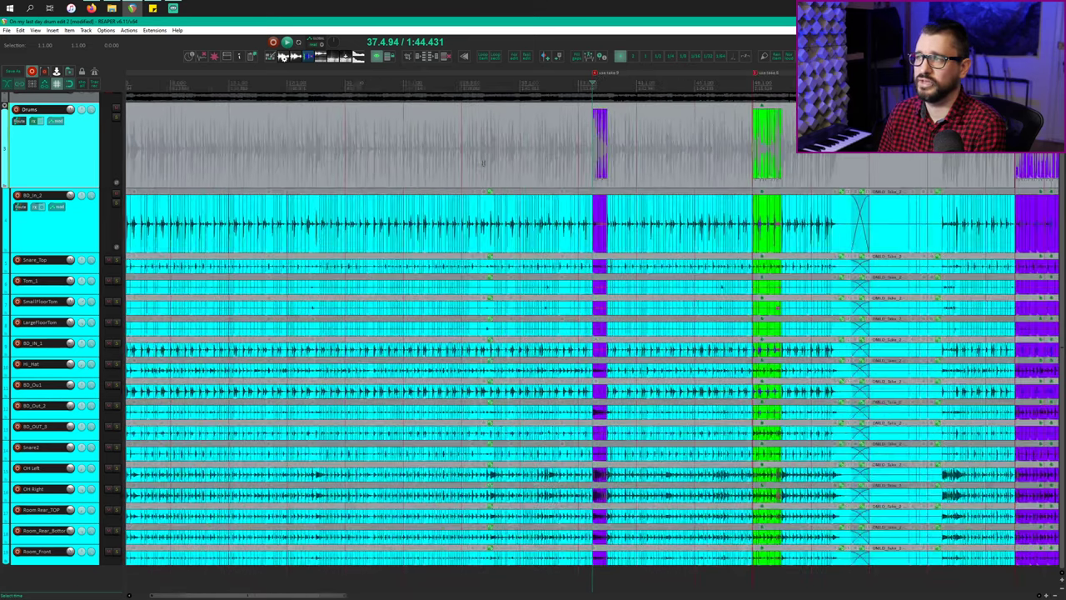
pyautogui.scroll(-3, 483, 165)
pyautogui.click(634, 185)
pyautogui.scroll(4, 656, 188)
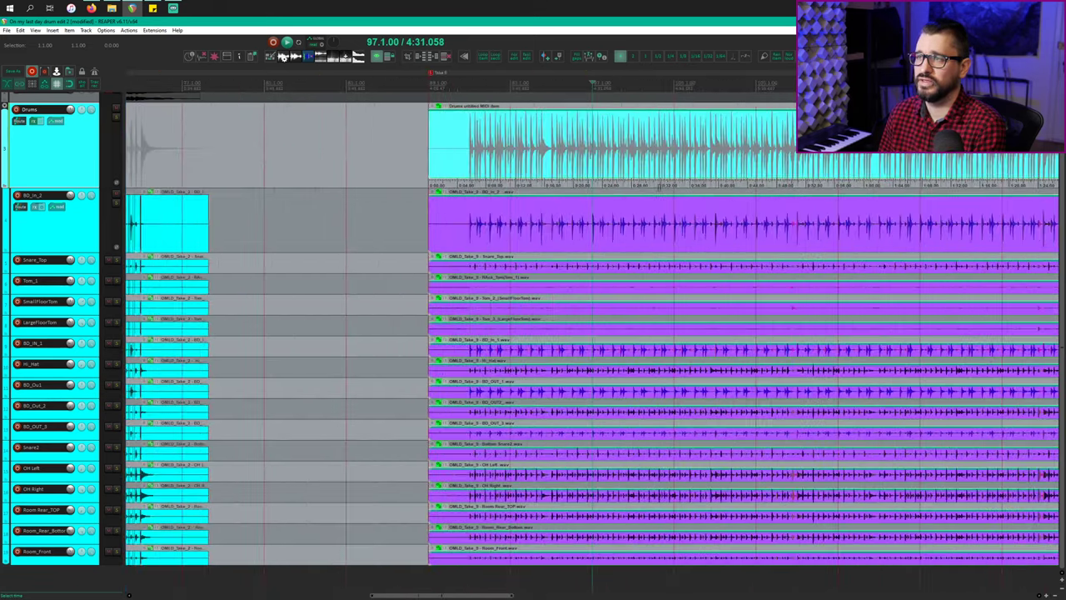
pyautogui.hscroll(3, 650, 187)
pyautogui.hscroll(3, 640, 184)
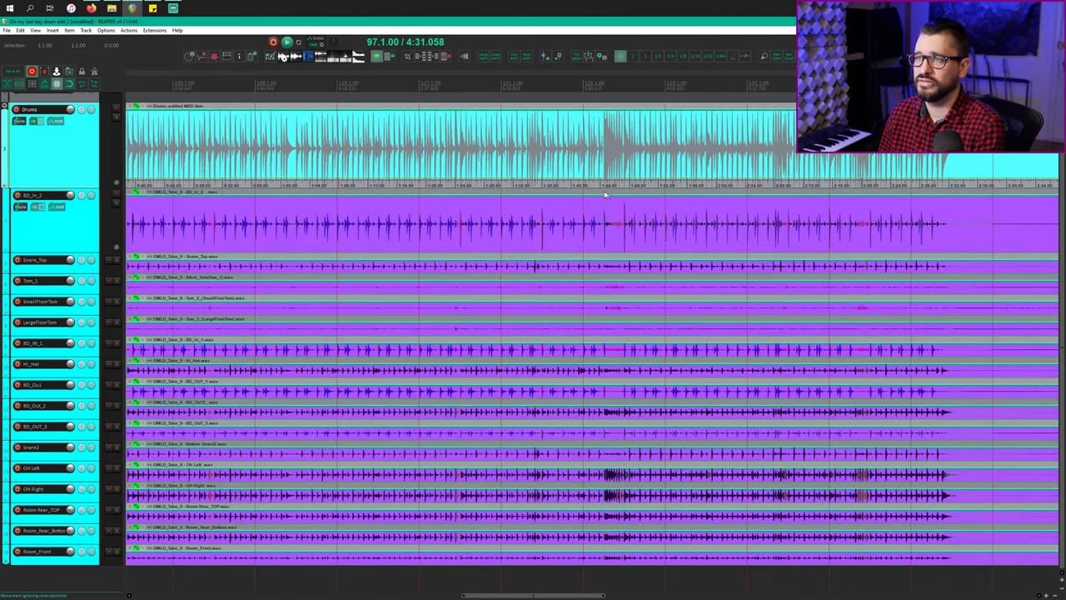
pyautogui.click(568, 185)
pyautogui.scroll(4, 625, 197)
pyautogui.scroll(2, 674, 230)
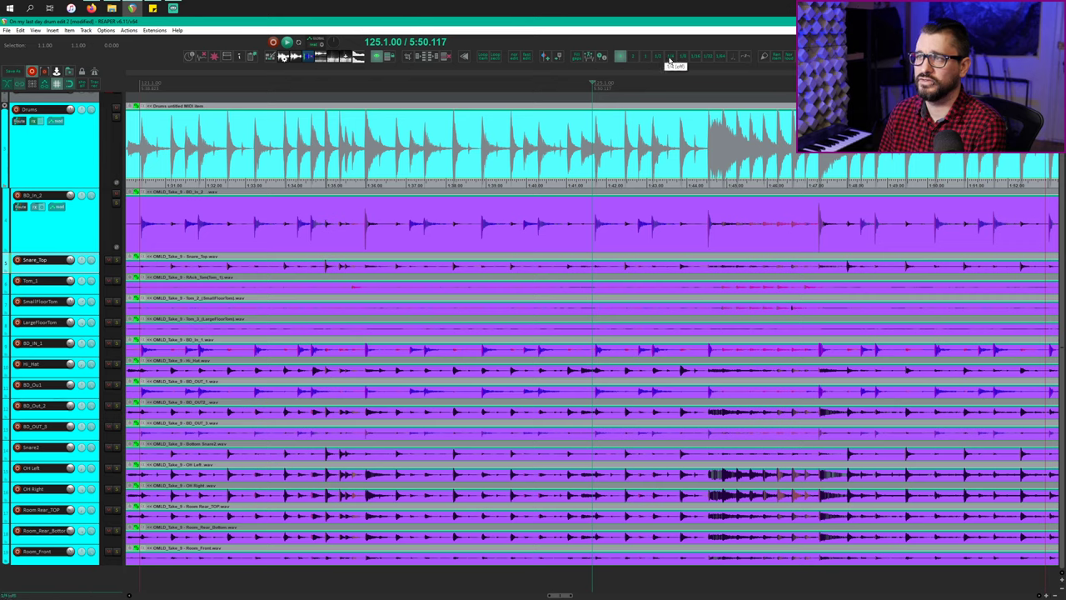
# Set the grid to 1/4 and place the edit cursor at measure 126, where the Take 9 fill starts
pyautogui.click(669, 58)
pyautogui.click(704, 253)
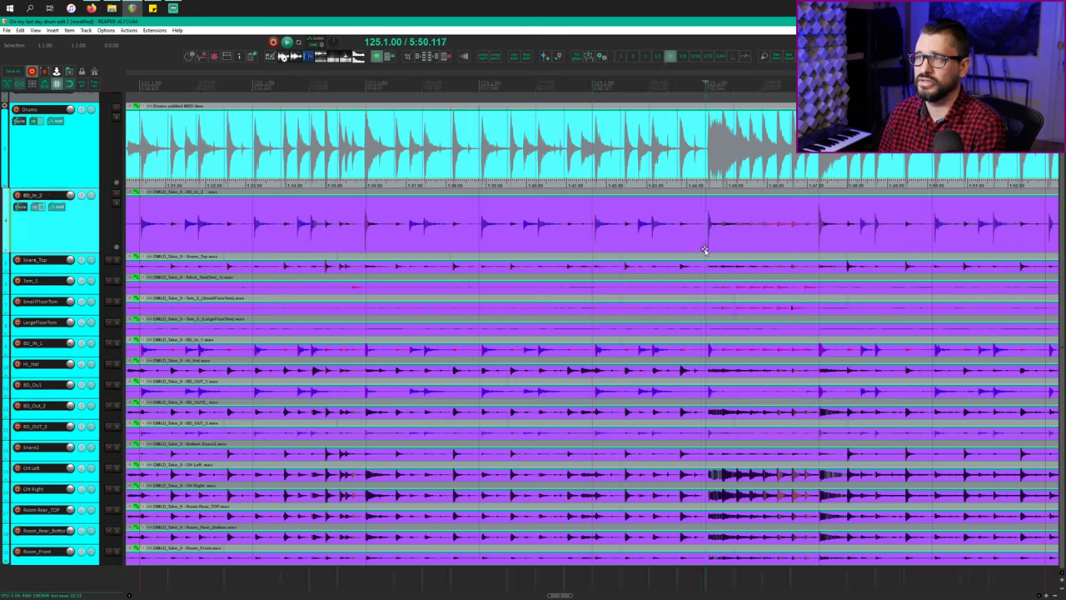
pyautogui.scroll(-4, 704, 255)
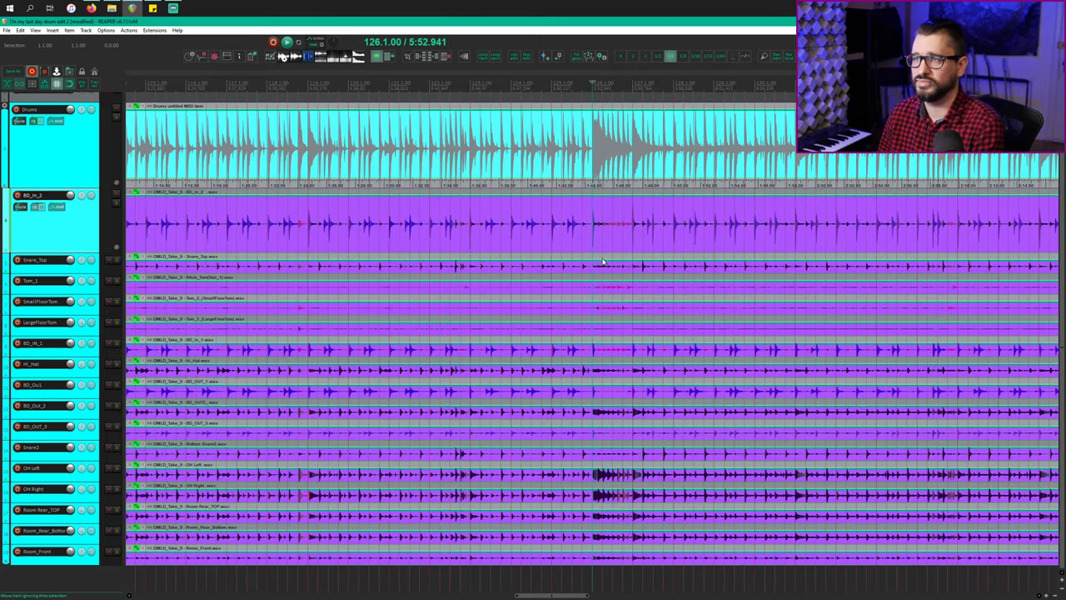
pyautogui.press('space')
pyautogui.press('space')
# Split the grouped Take 9 items at measure 126, with the fill's first hit lined up to that split
pyautogui.scroll(4, 605, 254)
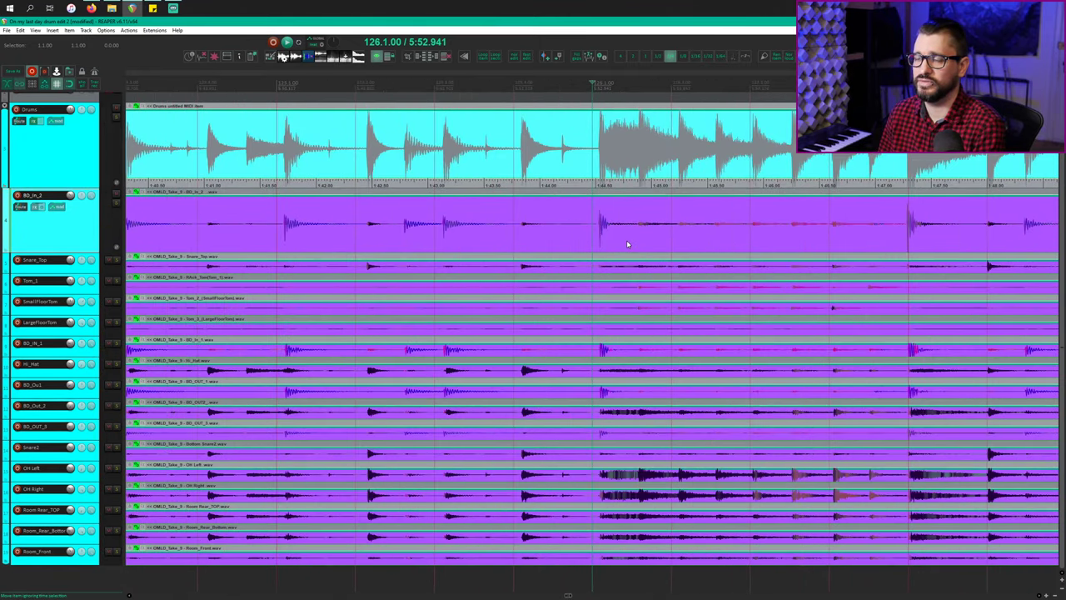
pyautogui.moveTo(627, 245); pyautogui.dragTo(617, 248)
pyautogui.press('s')
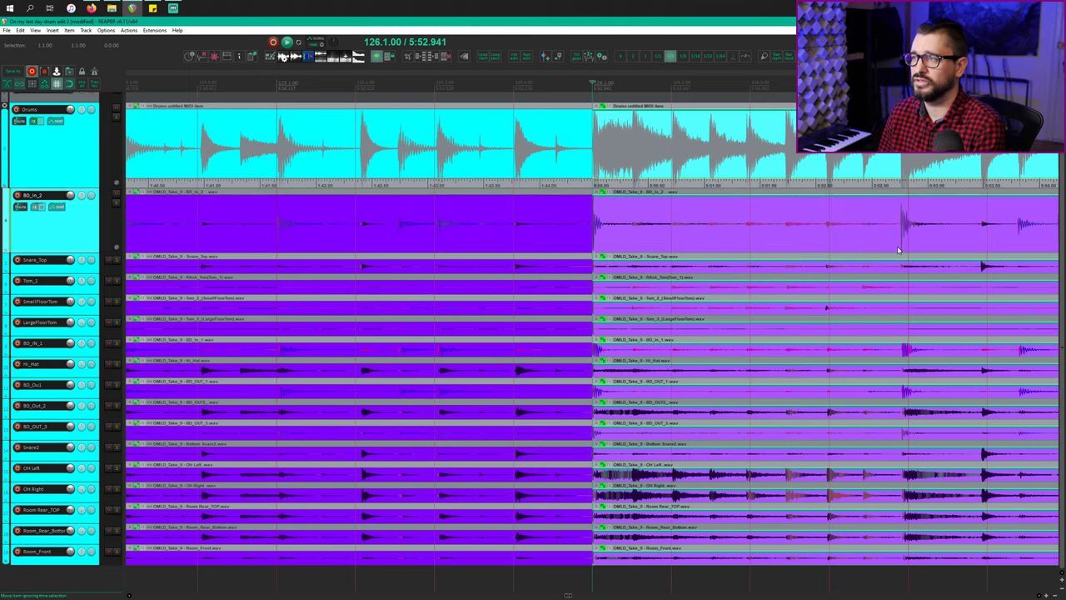
# Split the grouped Take 9 items at 126.4.91, just before the downbeat that ends the fill, and shift the remainder slightly later
pyautogui.scroll(-4, 898, 246)
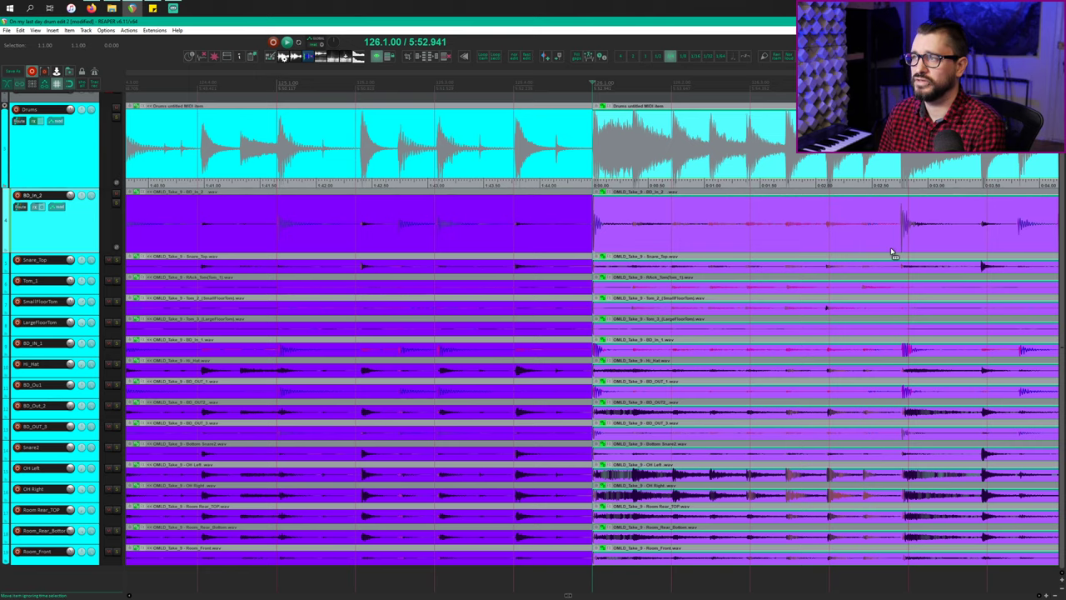
pyautogui.click(803, 237)
pyautogui.moveTo(803, 238); pyautogui.dragTo(803, 237)
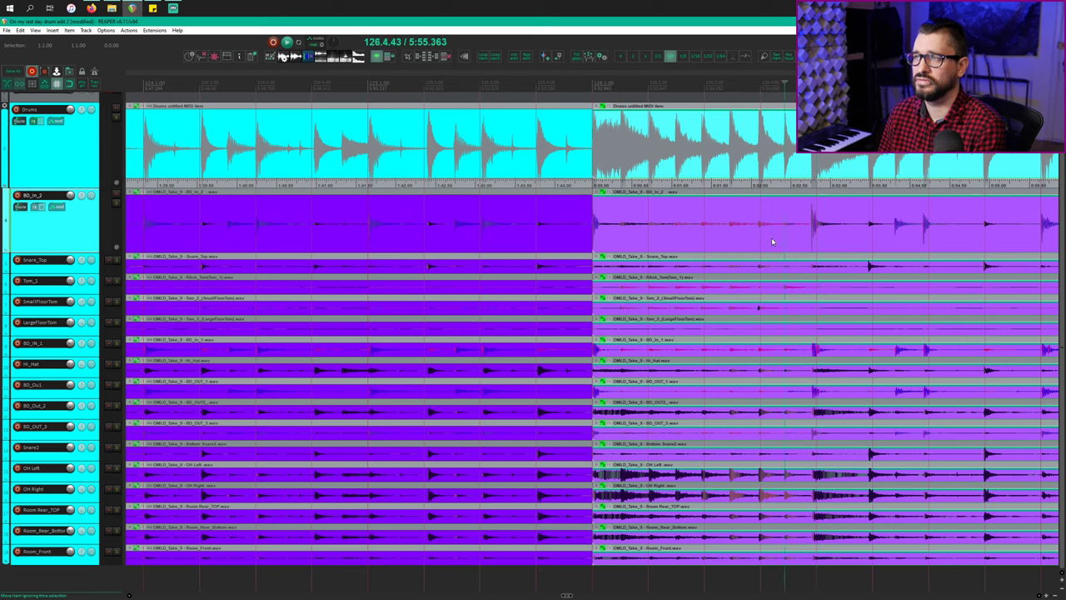
pyautogui.press('s')
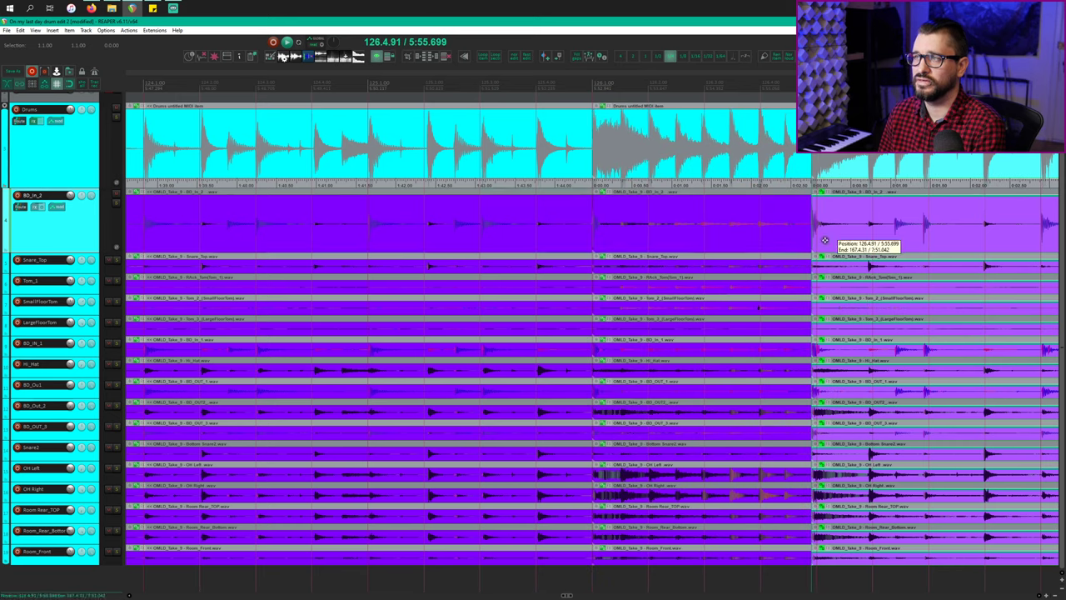
# Cut the isolated one-measure Take 9 fill together with its grouped MIDI item
pyautogui.click(677, 234)
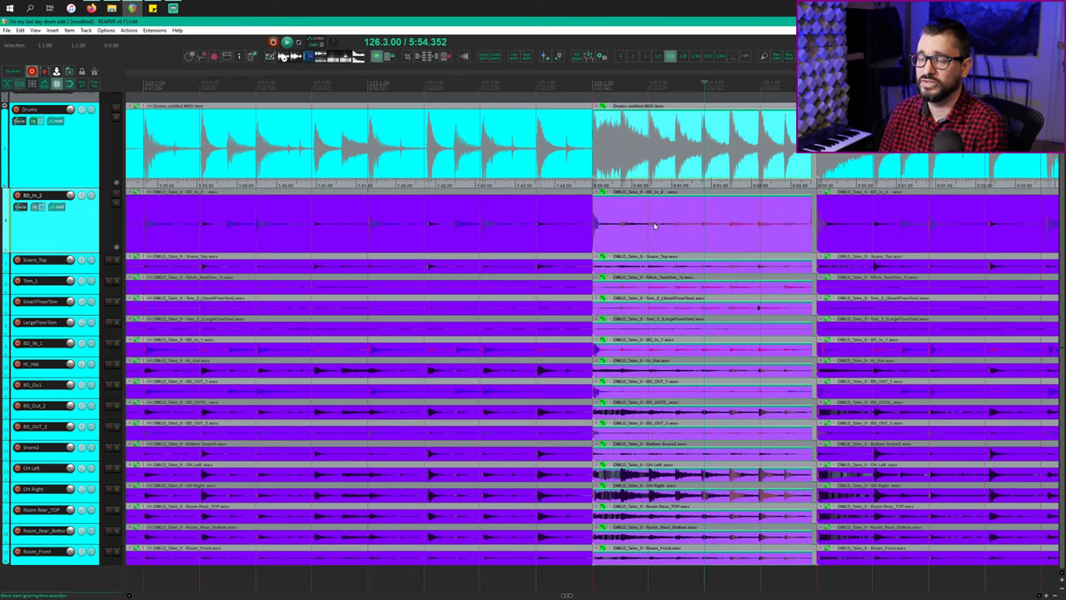
pyautogui.scroll(-2, 655, 226)
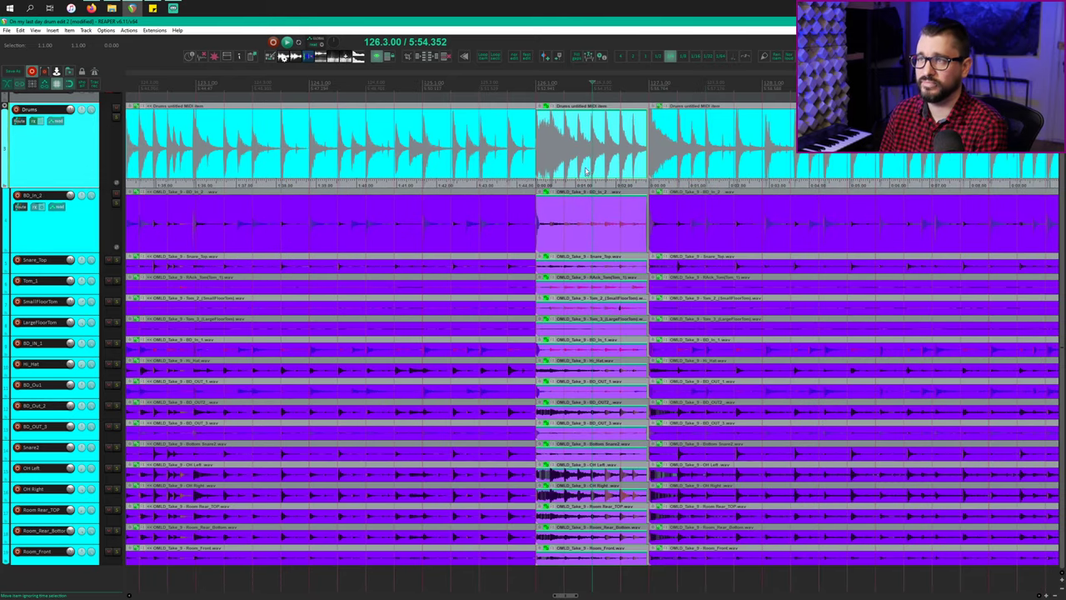
pyautogui.press('Delete')
# Delete the existing purple replacement items on all drum tracks at the first "use take 9" marker
pyautogui.scroll(-5, 565, 167)
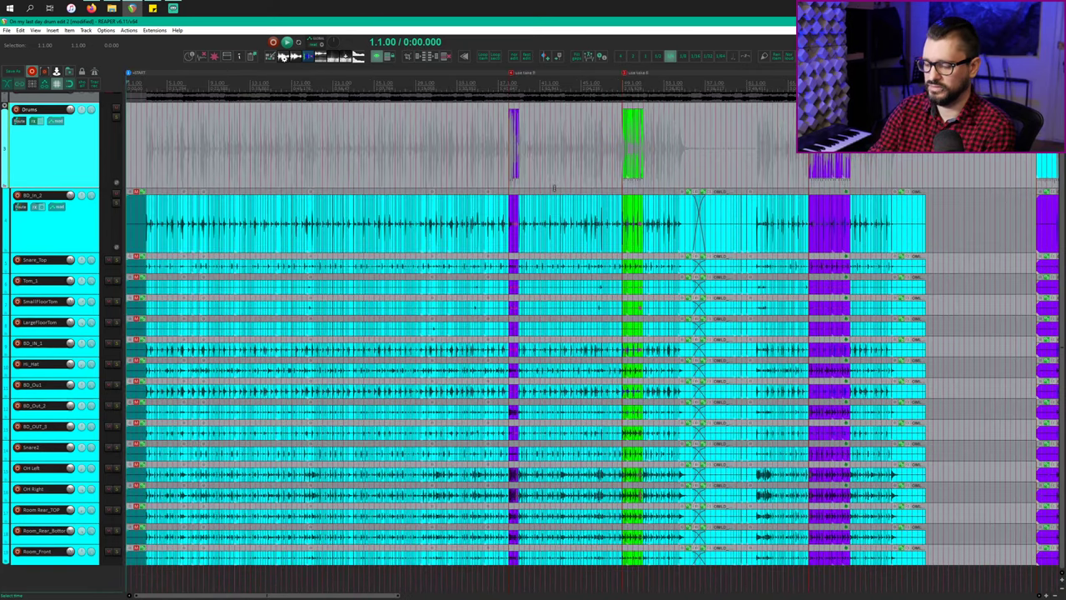
pyautogui.press(']')
pyautogui.scroll(7, 608, 182)
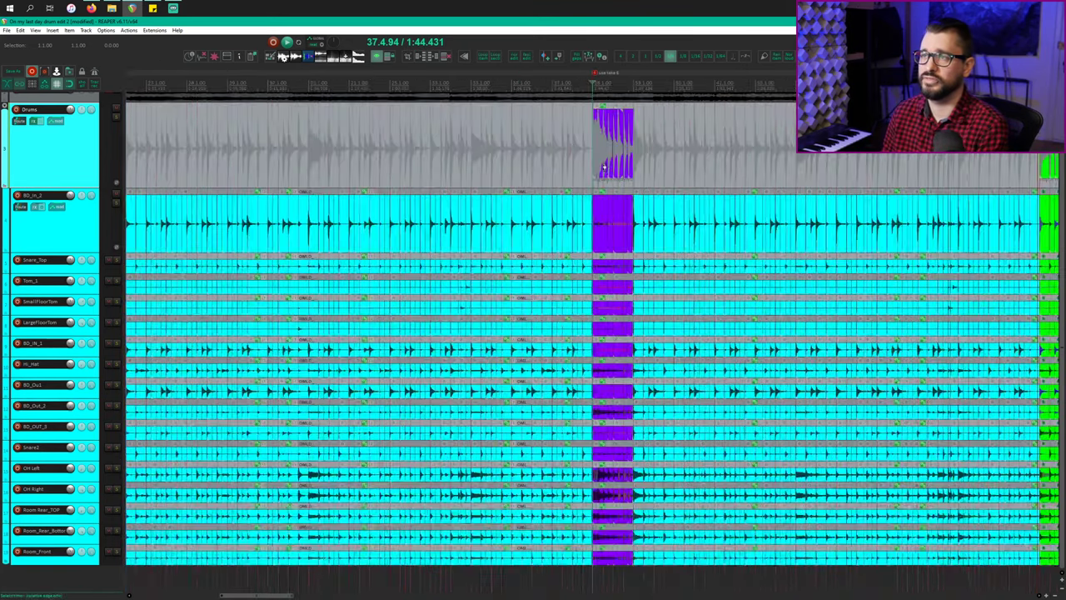
pyautogui.click(609, 127)
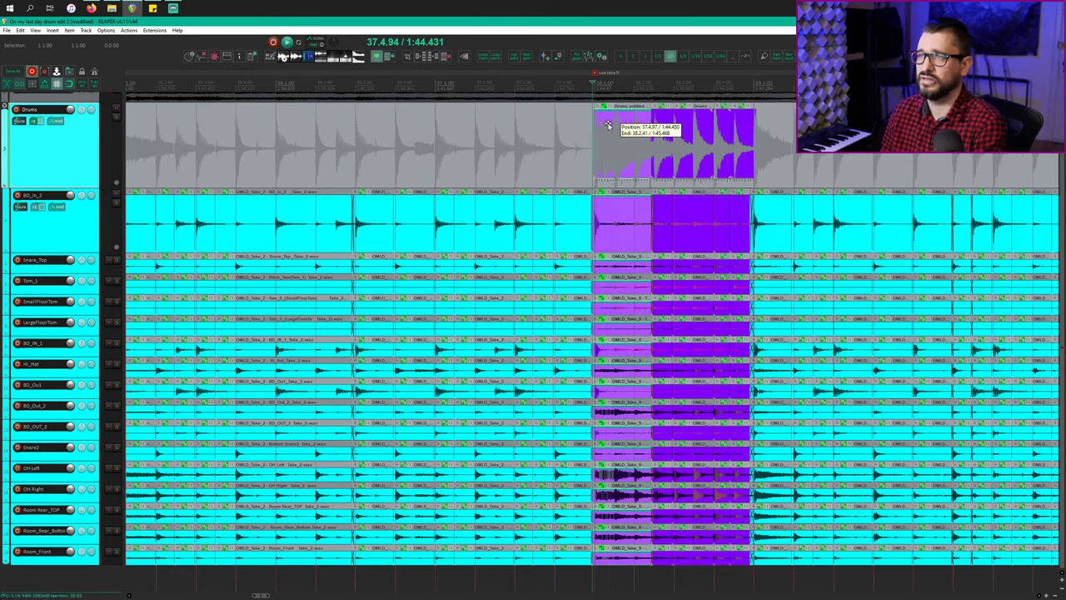
pyautogui.moveTo(540, 108); pyautogui.dragTo(873, 142)
pyautogui.press('Delete')
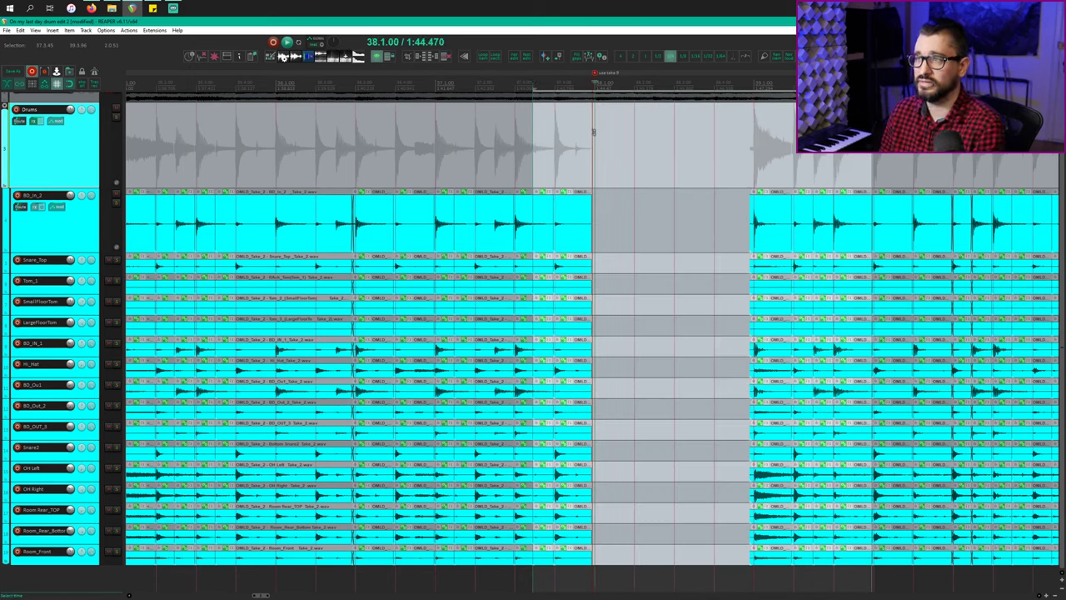
# Paste the grouped Take 9 fill into the empty gap on the drum tracks at 38.1.00
pyautogui.hotkey('ctrl', 'v')
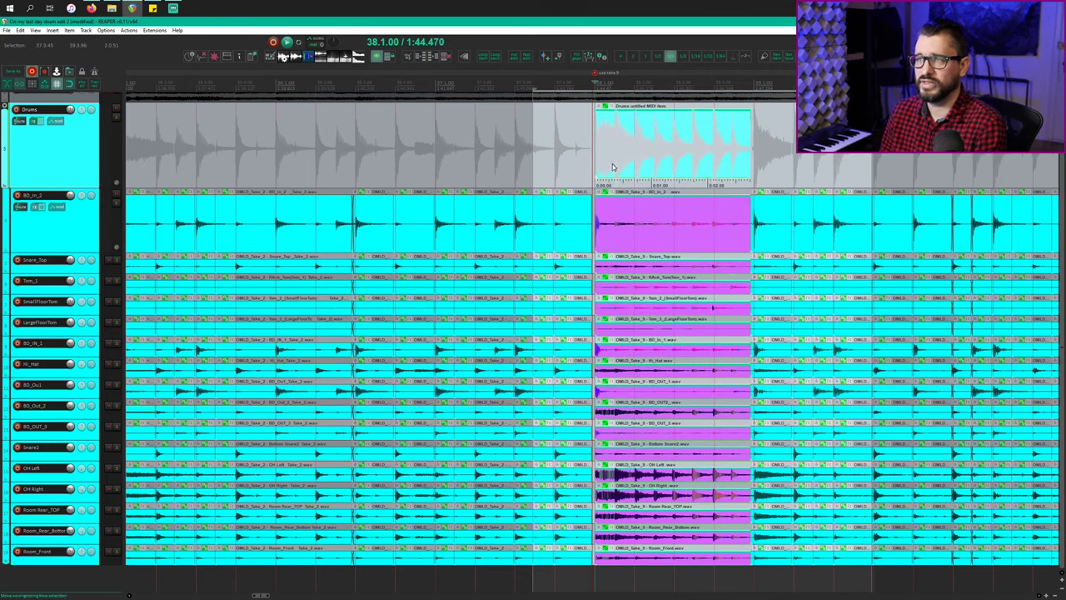
pyautogui.moveTo(659, 155); pyautogui.dragTo(645, 147)
pyautogui.scroll(4, 646, 147)
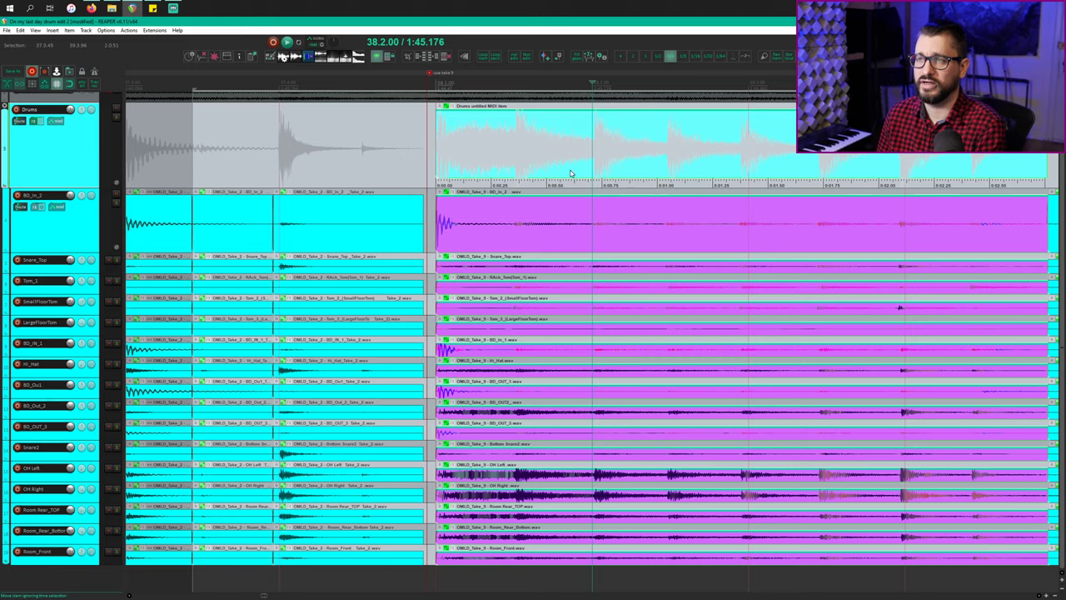
pyautogui.scroll(-3, 608, 221)
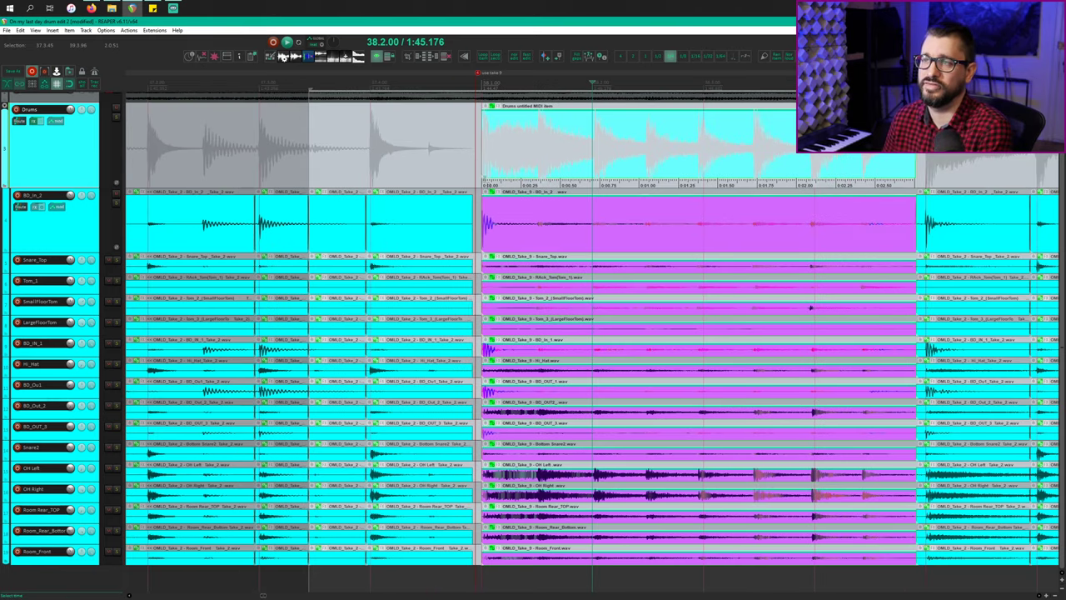
# Extend the start of the pasted Take 9 fill to meet the preceding Take 2 items
pyautogui.click(492, 225)
pyautogui.moveTo(470, 233); pyautogui.dragTo(472, 233)
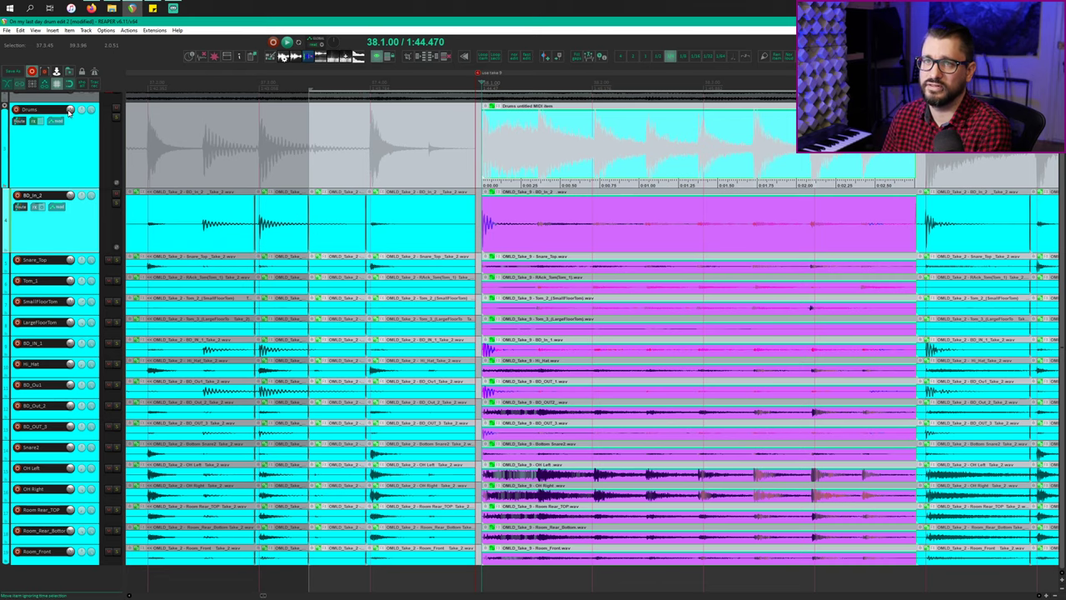
pyautogui.scroll(-4, 593, 277)
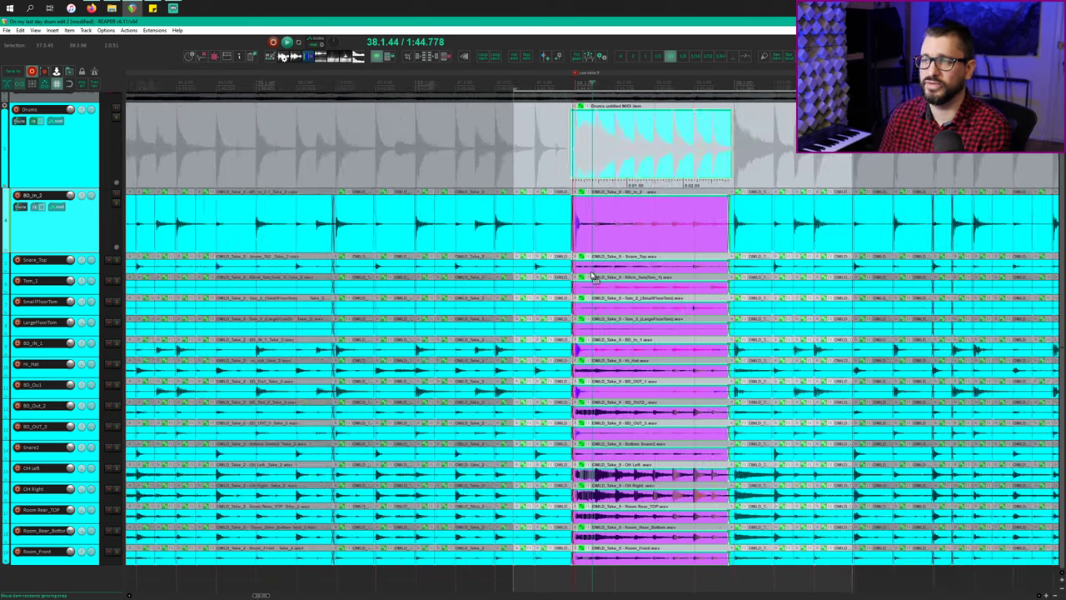
pyautogui.scroll(-3, 593, 276)
pyautogui.scroll(5, 567, 267)
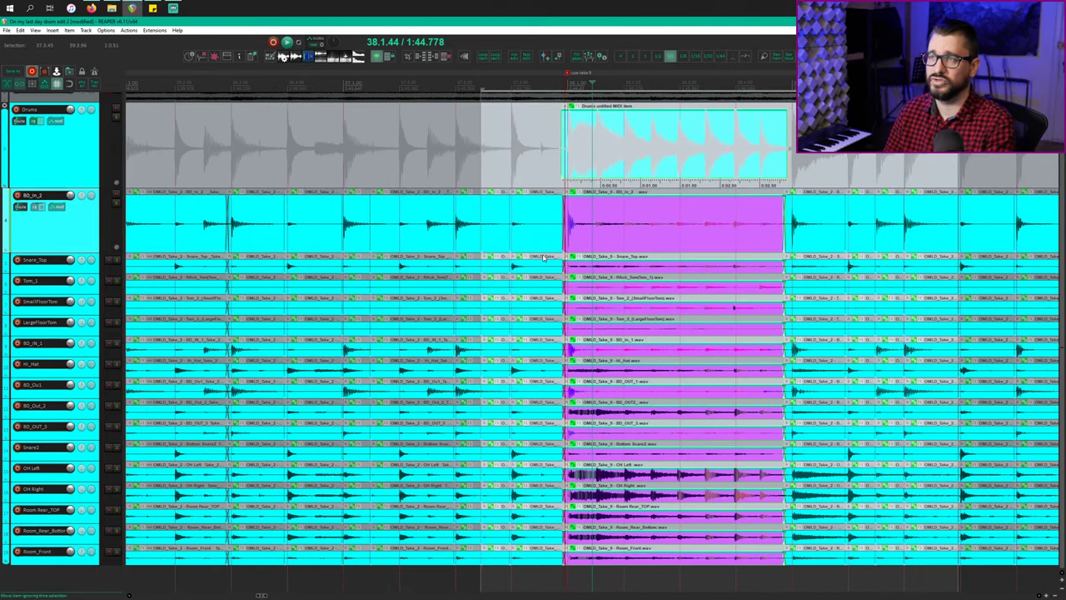
# Review the replaced section against the two remaining parts of Take 9 and the green take farther along the timeline
pyautogui.scroll(-6, 626, 216)
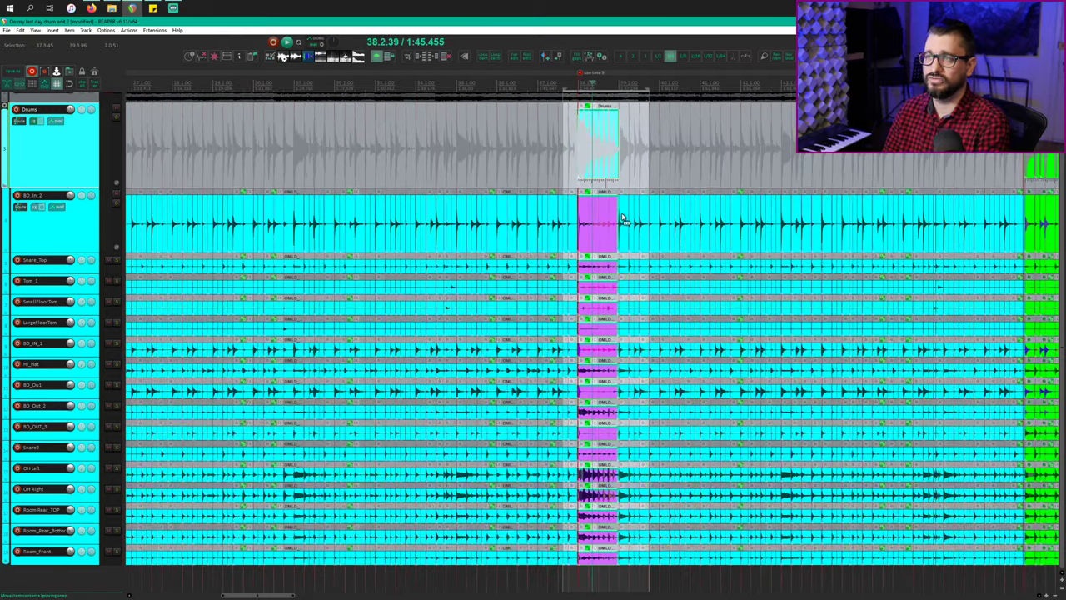
pyautogui.scroll(-2, 623, 218)
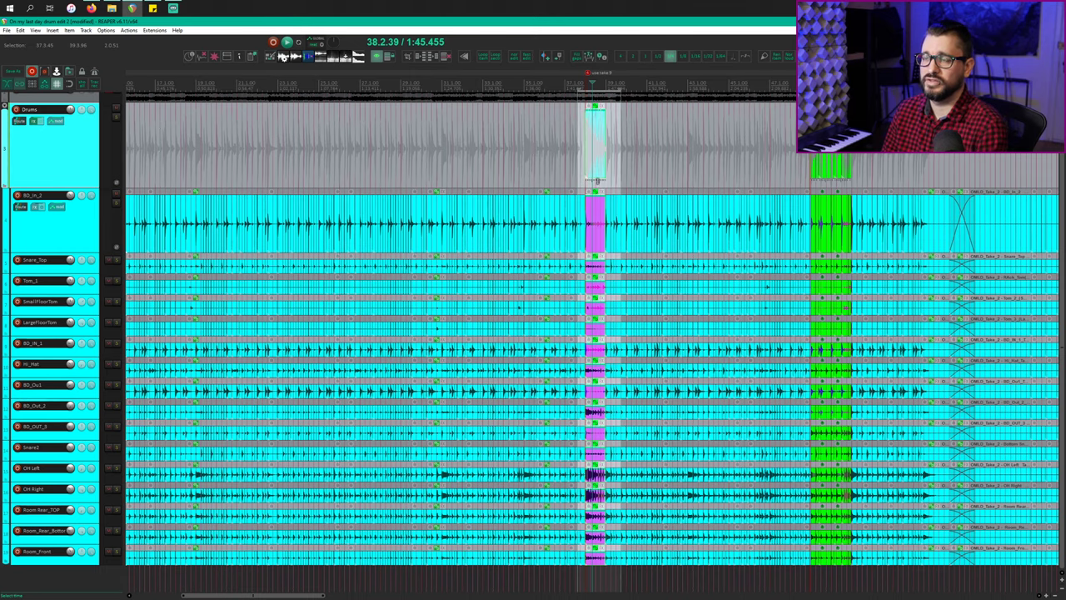
pyautogui.scroll(-1, 657, 187)
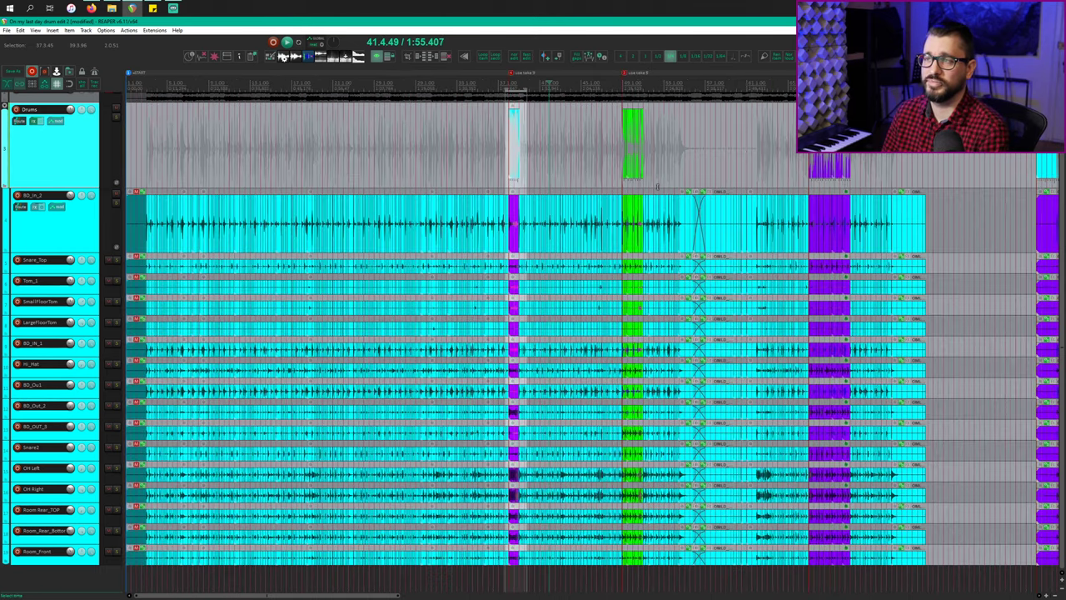
pyautogui.scroll(-1, 657, 185)
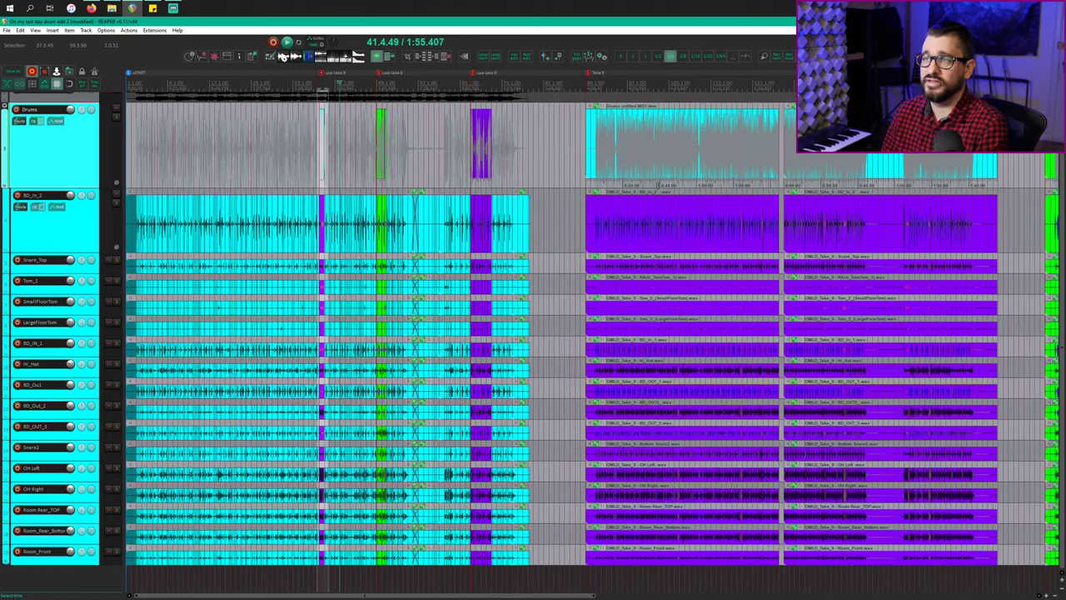
pyautogui.click(744, 144)
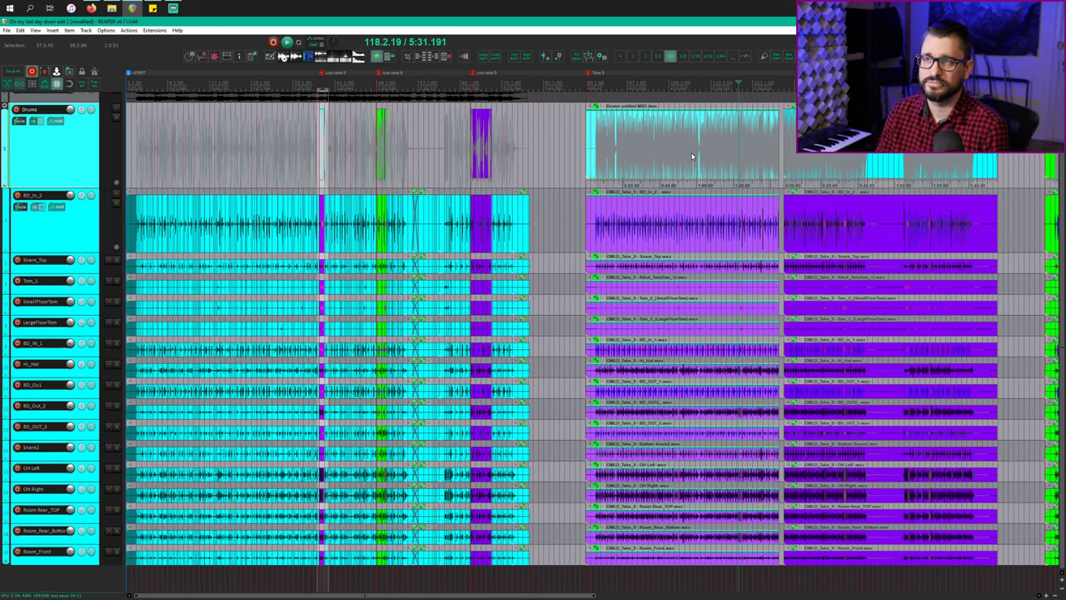
pyautogui.scroll(-1, 516, 195)
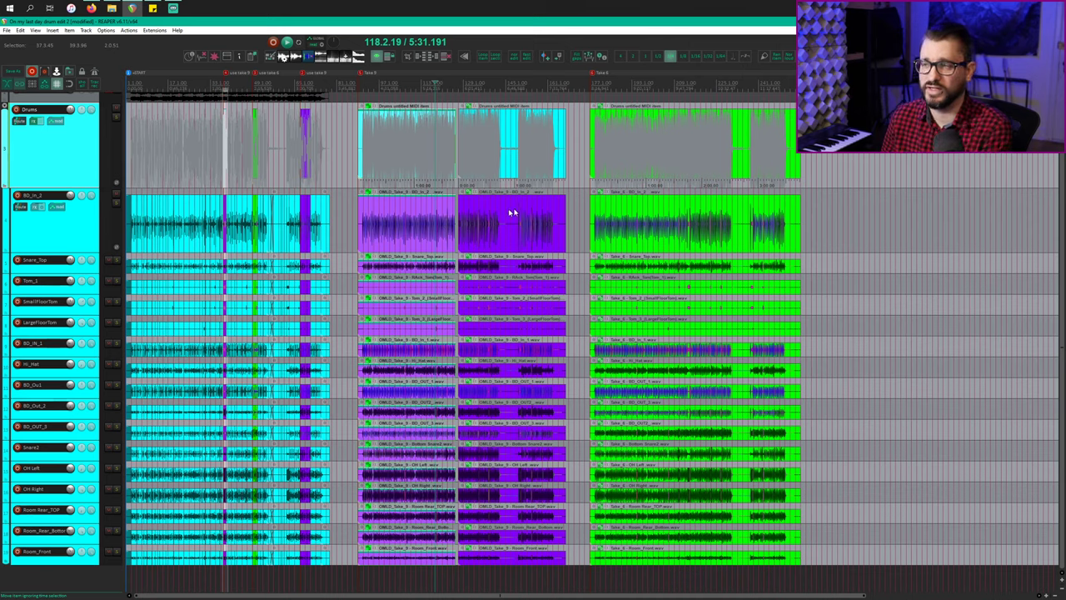
pyautogui.click(505, 208)
pyautogui.click(230, 217)
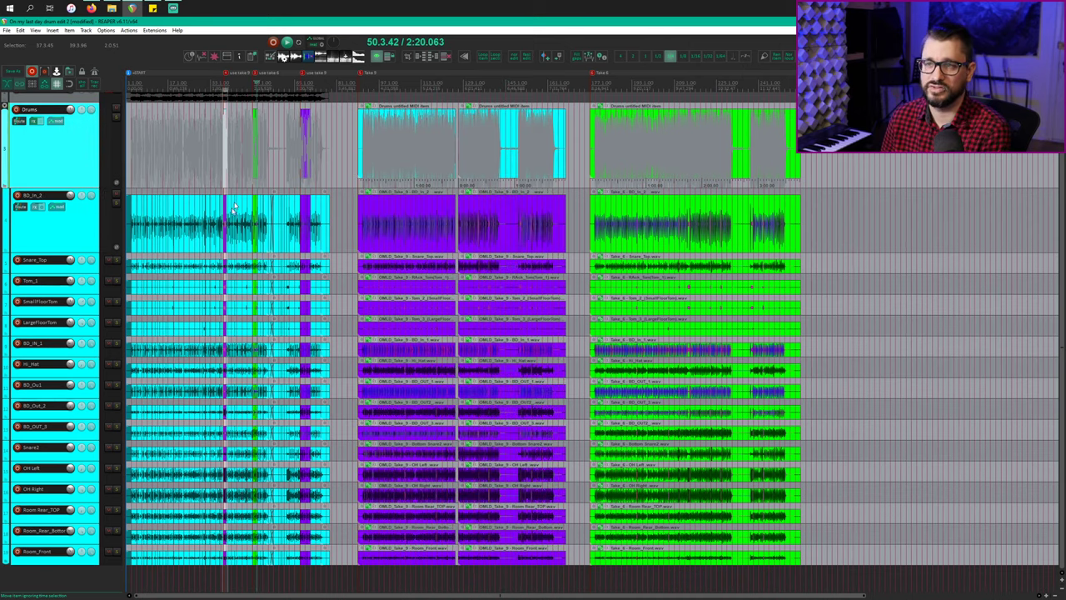